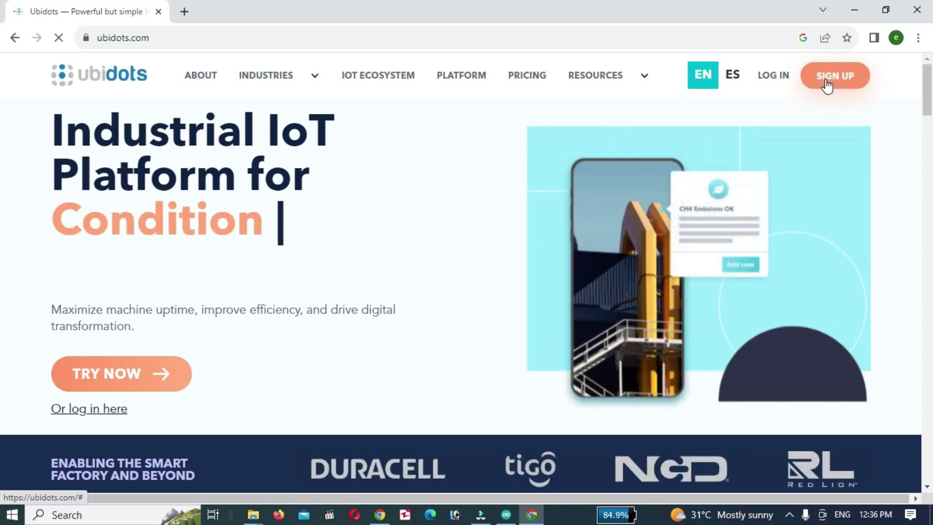
# - Go from SIGN UP via the free platform link to the STEM 'Create a free account' form
pyautogui.click(826, 82)
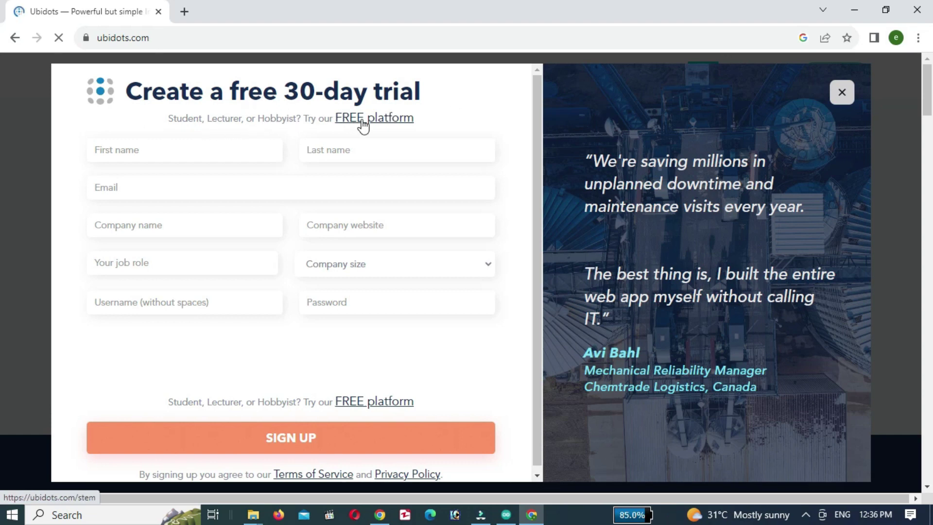
pyautogui.click(384, 120)
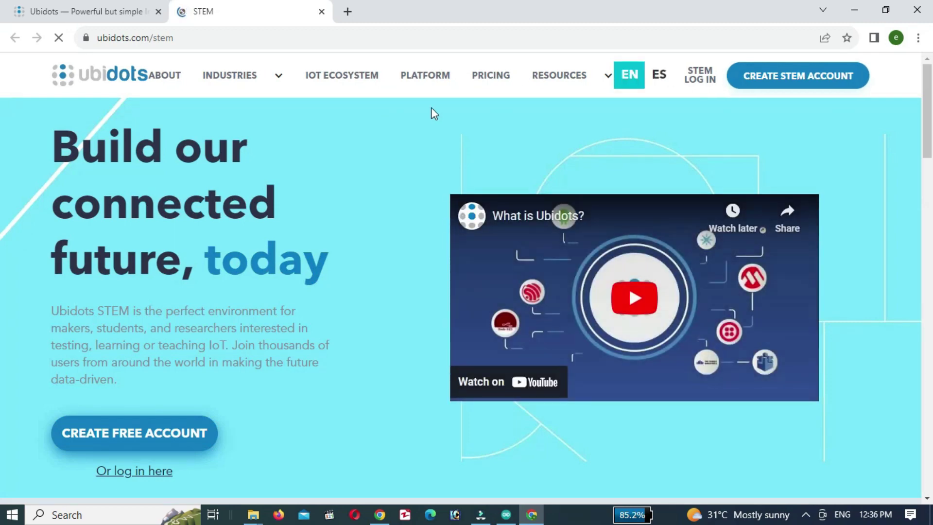
pyautogui.click(761, 81)
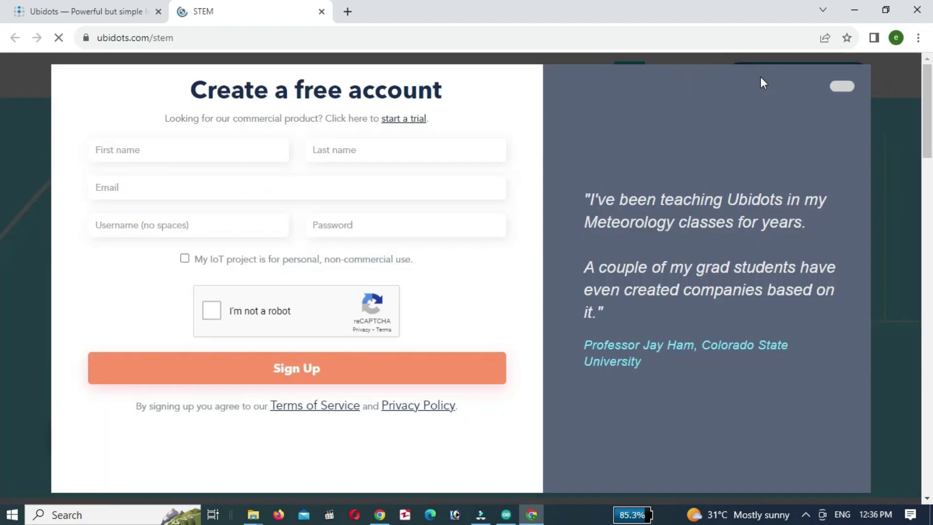
# - Fill in the first name, last name, email, username and pasted password on the sign-up form
pyautogui.click(196, 151)
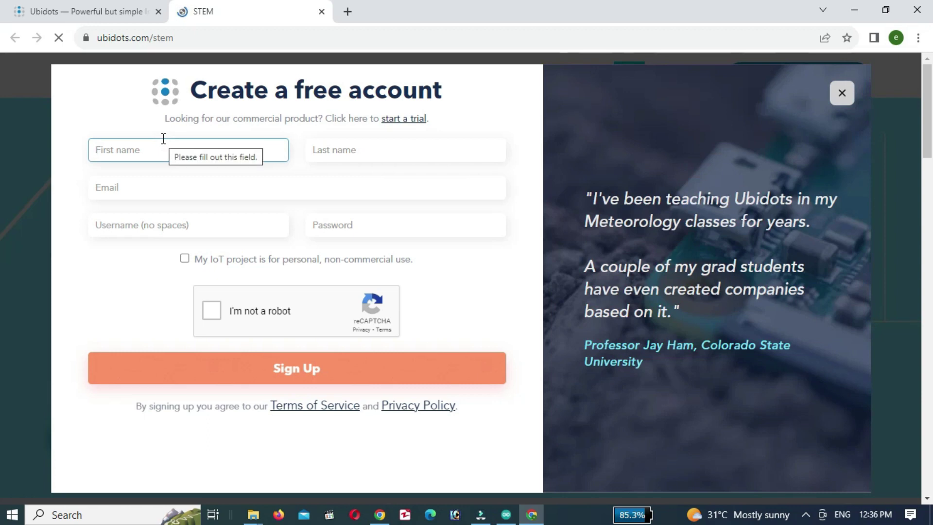
pyautogui.write('theinfo')
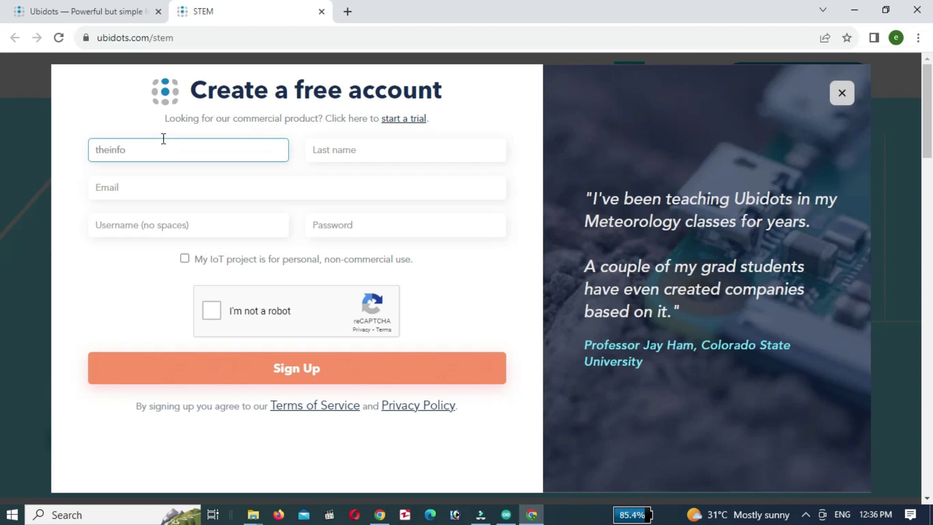
pyautogui.press('Tab')
pyautogui.write('fl')
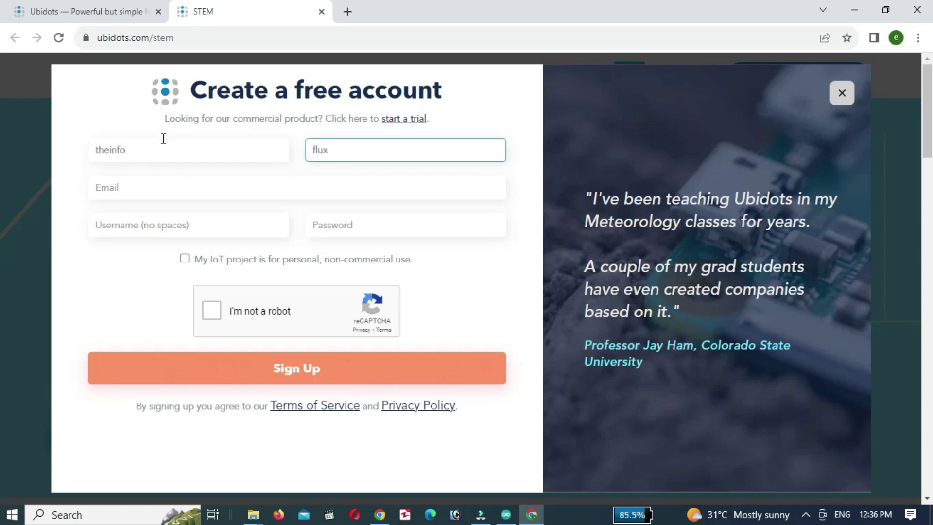
pyautogui.click(162, 186)
pyautogui.write('e')
pyautogui.click(175, 217)
pyautogui.click(164, 229)
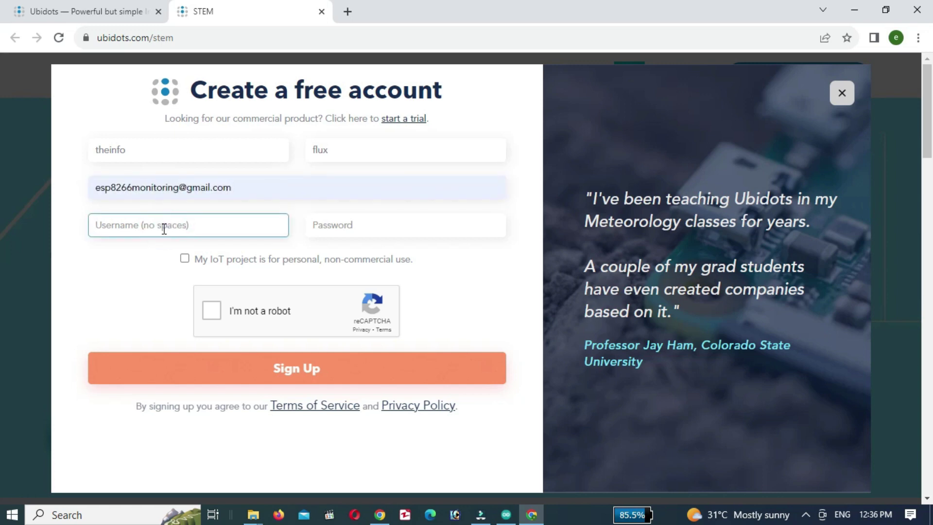
pyautogui.write('theinfoflux')
pyautogui.press('Tab')
pyautogui.hotkey('ctrl', 'v')
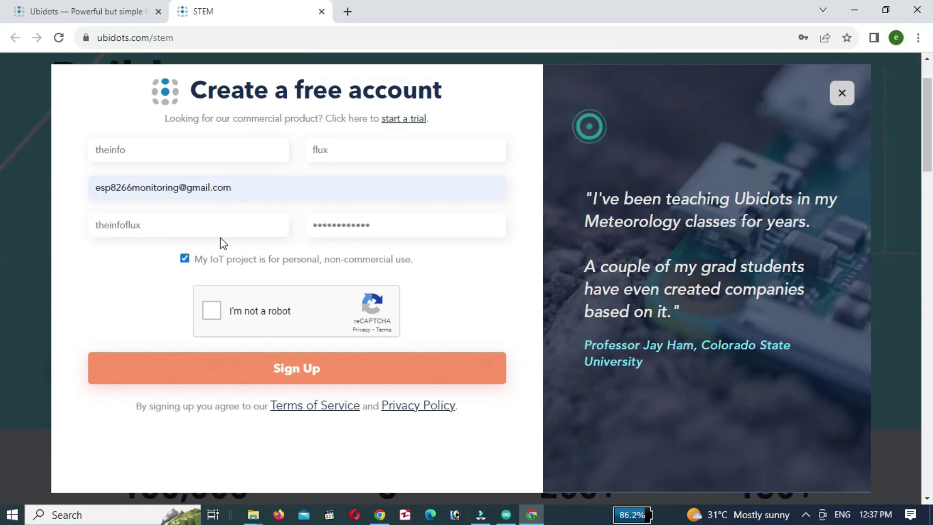
# - Tick personal non-commercial use and reCAPTCHA, submit the sign-up, and save the password in the browser
pyautogui.click(184, 258)
pyautogui.click(185, 258)
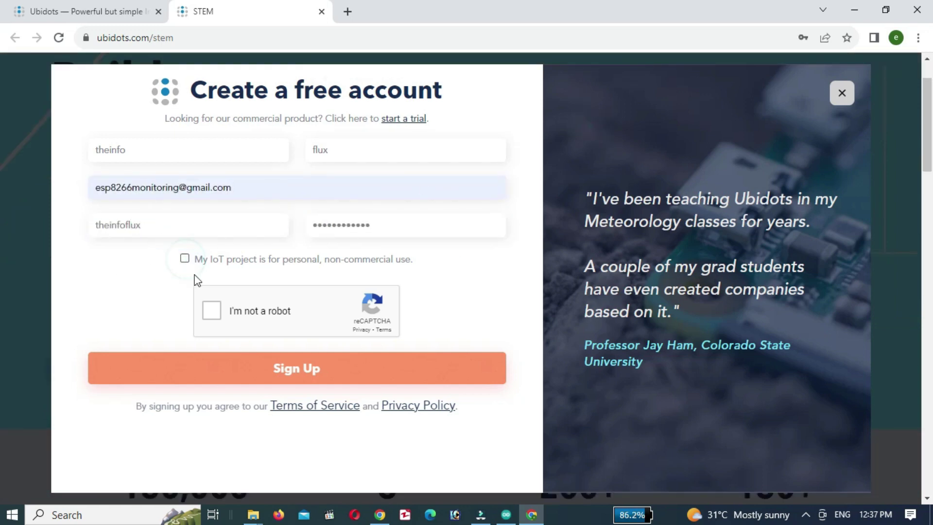
pyautogui.click(211, 313)
pyautogui.click(216, 371)
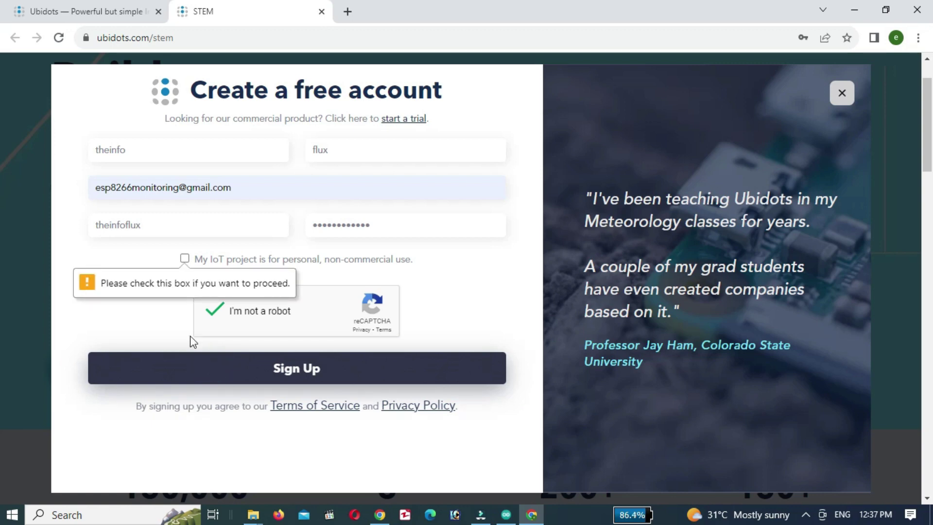
pyautogui.click(185, 258)
pyautogui.click(246, 375)
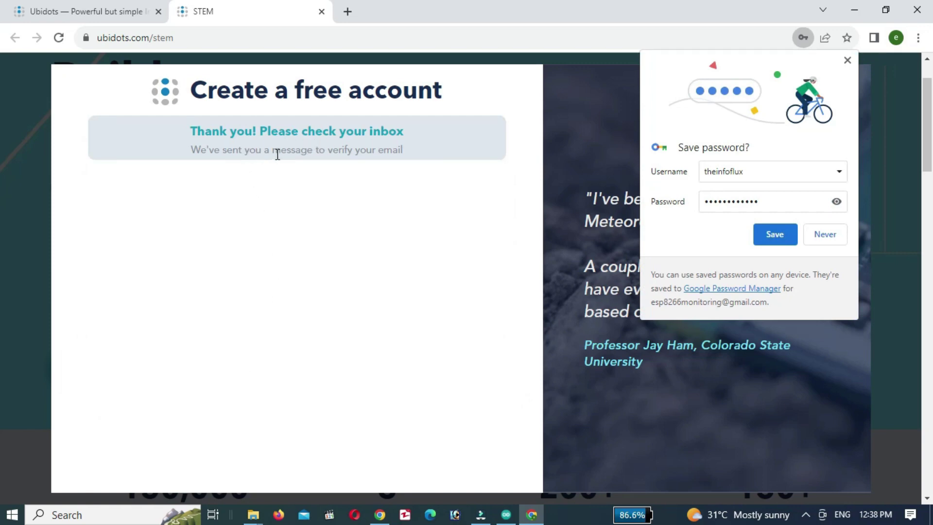
pyautogui.click(776, 233)
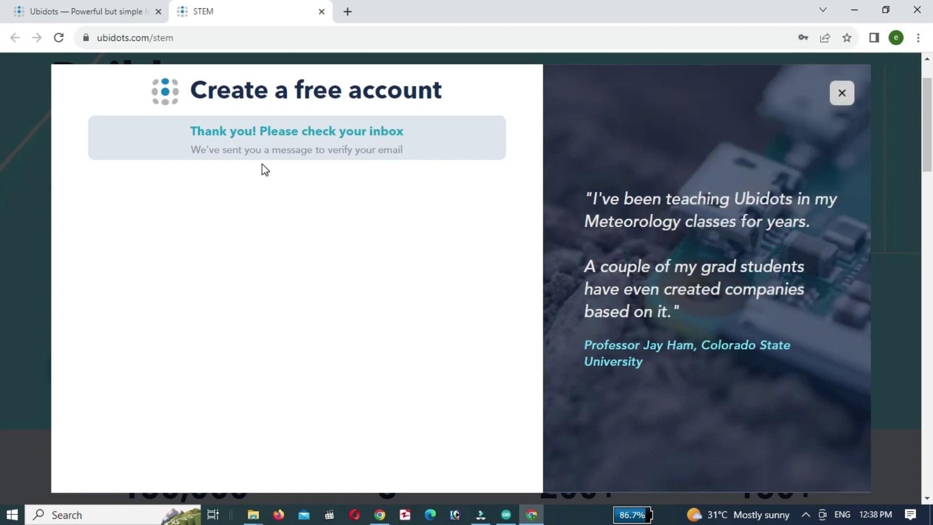
# - Open the Ubidots Email confirmation message in Gmail and follow ACTIVATE MY ACCOUNT
pyautogui.click(347, 11)
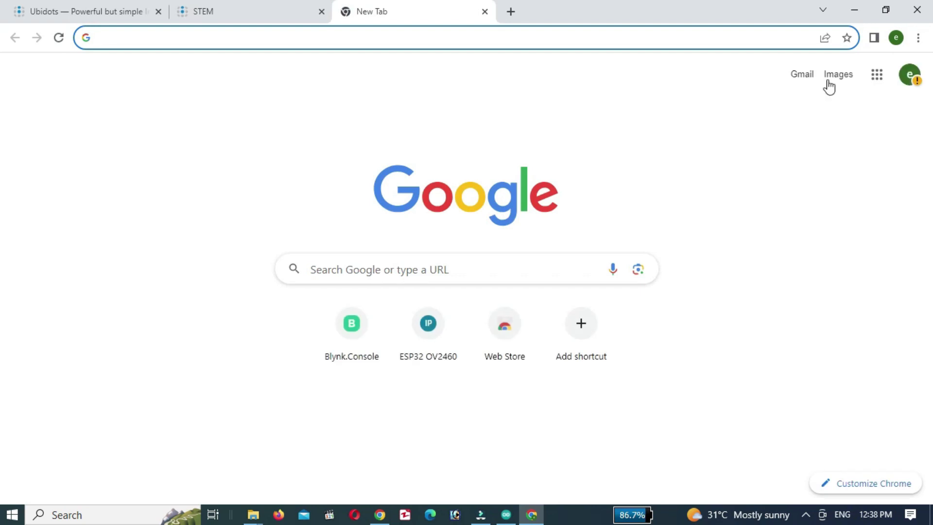
pyautogui.click(806, 79)
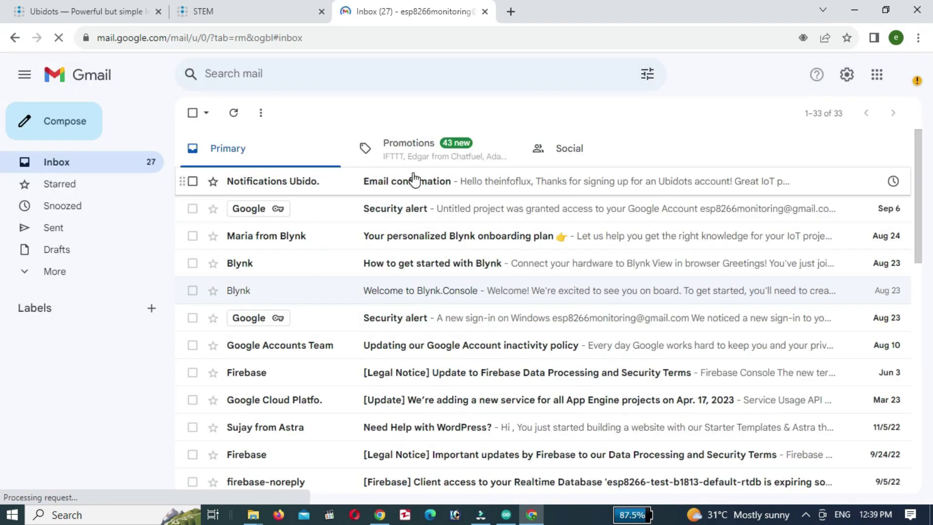
pyautogui.click(402, 181)
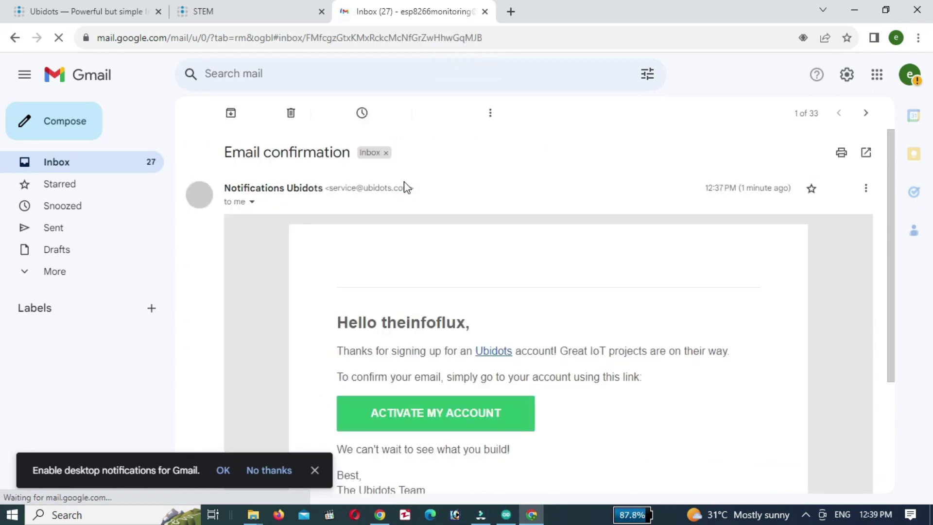
pyautogui.scroll(-3, 444, 332)
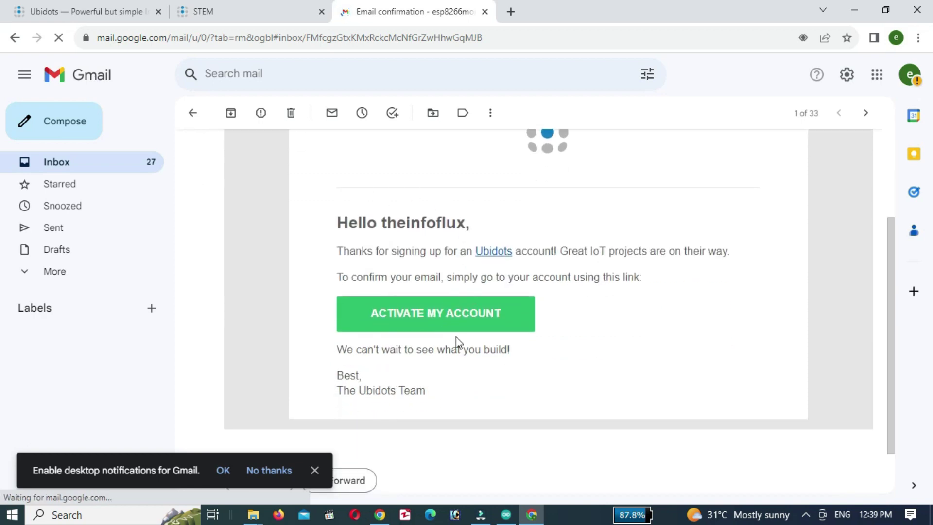
pyautogui.scroll(3, 479, 352)
pyautogui.scroll(-3, 448, 335)
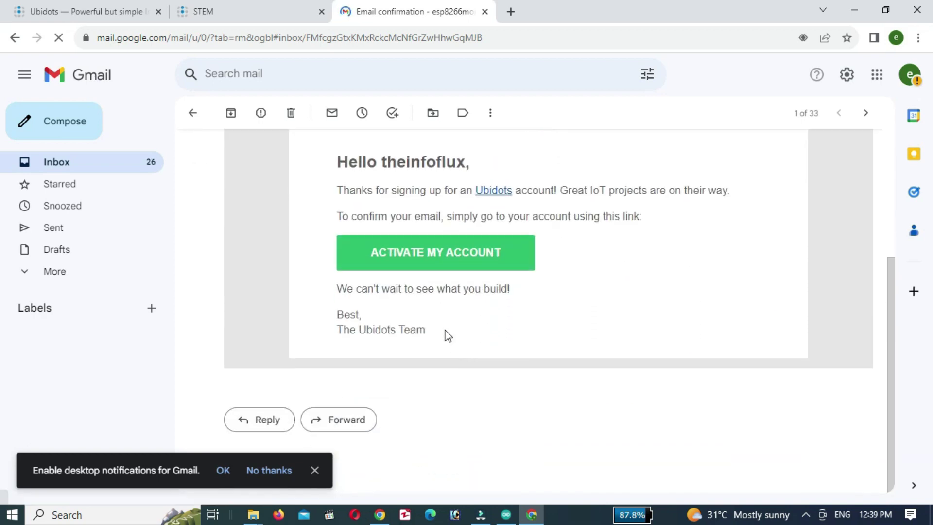
pyautogui.click(436, 254)
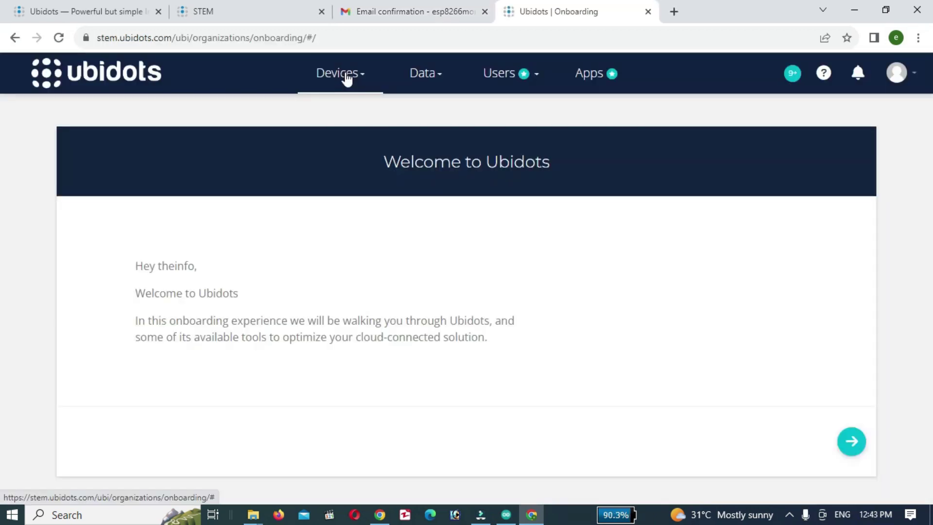
# - Step through the connect, simulate, alerts and dashboards onboarding pages, then go to the dashboard
pyautogui.click(853, 447)
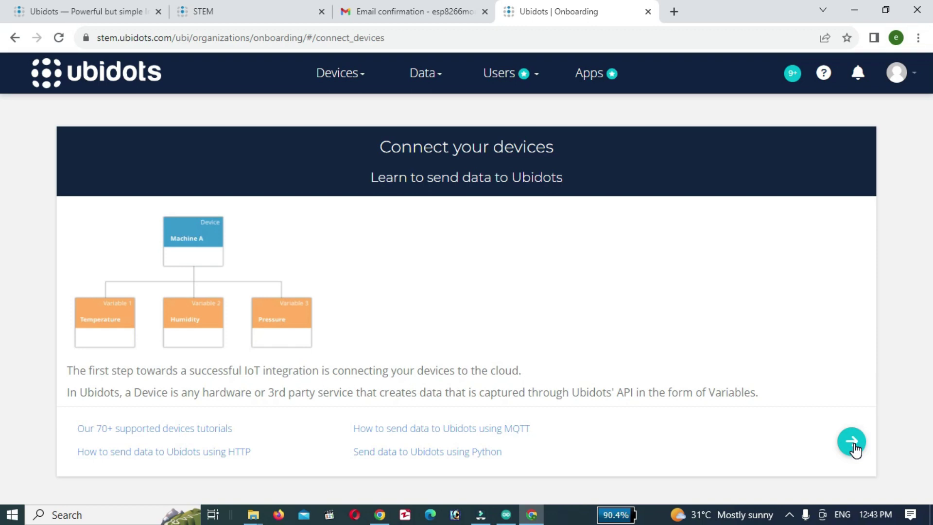
pyautogui.click(854, 444)
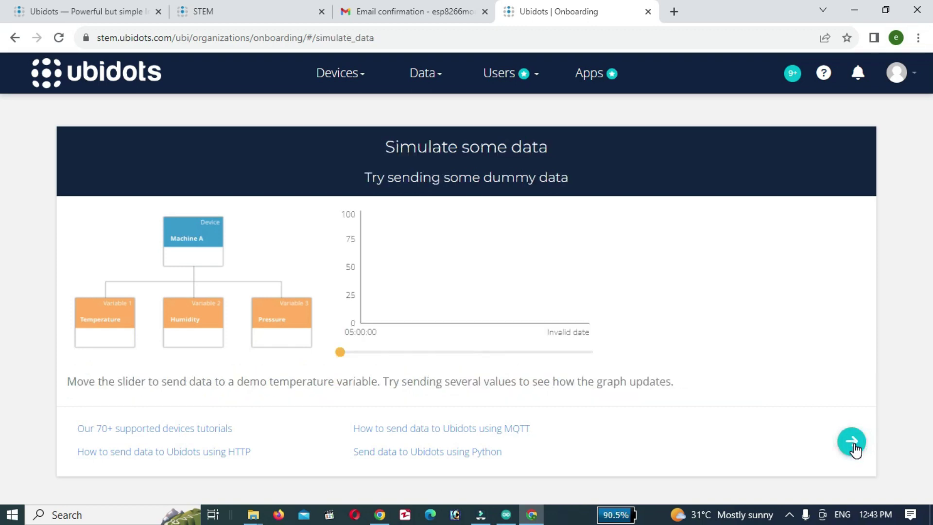
pyautogui.click(853, 444)
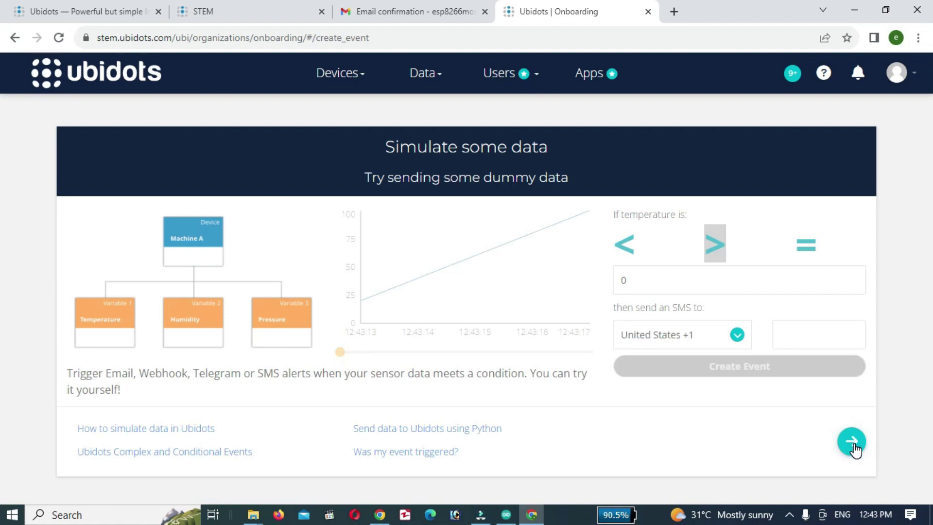
pyautogui.click(853, 443)
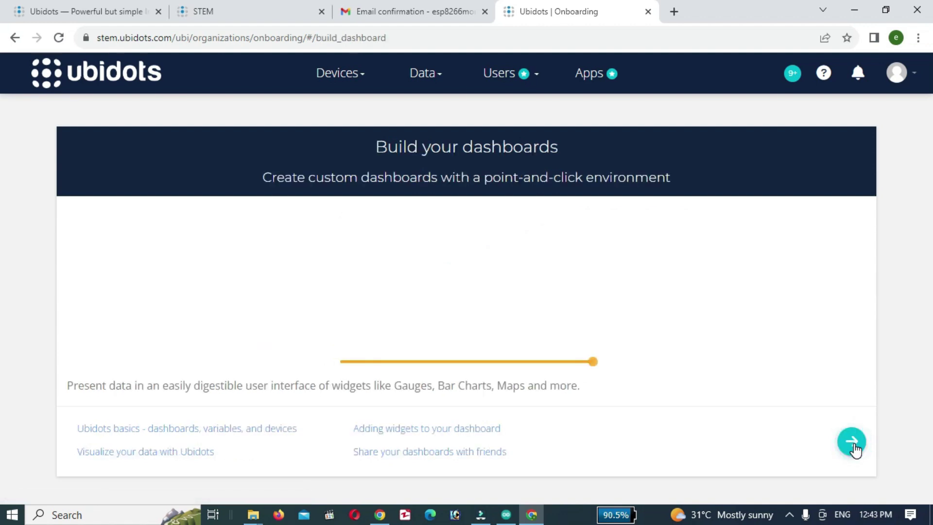
pyautogui.click(853, 443)
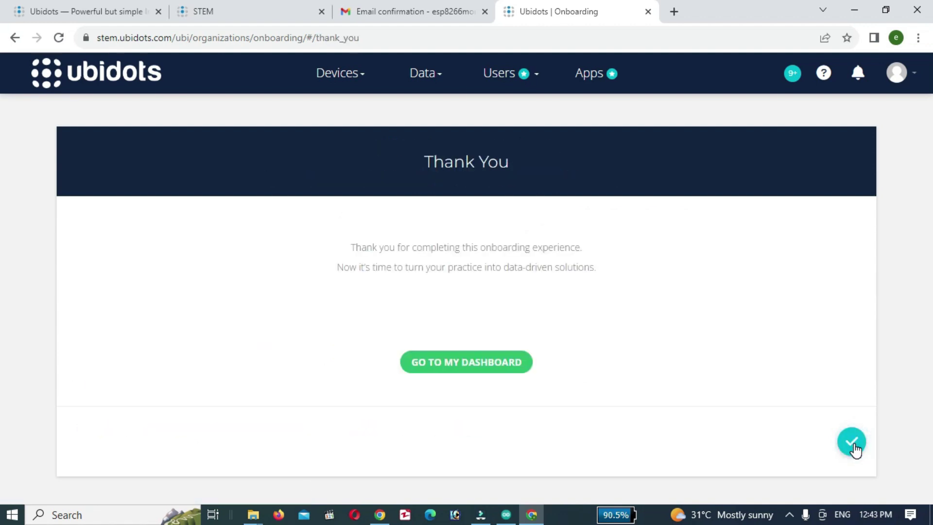
pyautogui.click(445, 376)
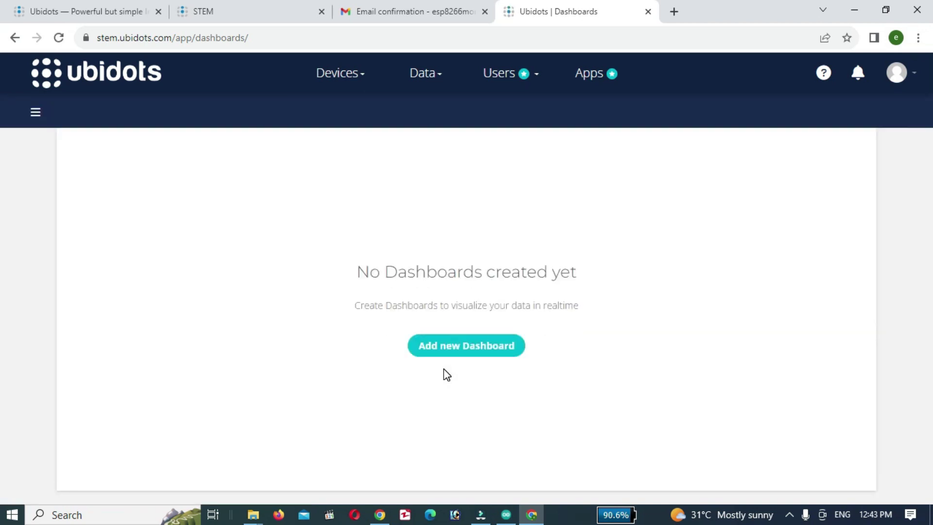
# - Open the Demo Dashboard and delete its Demo Table widget
pyautogui.click(447, 354)
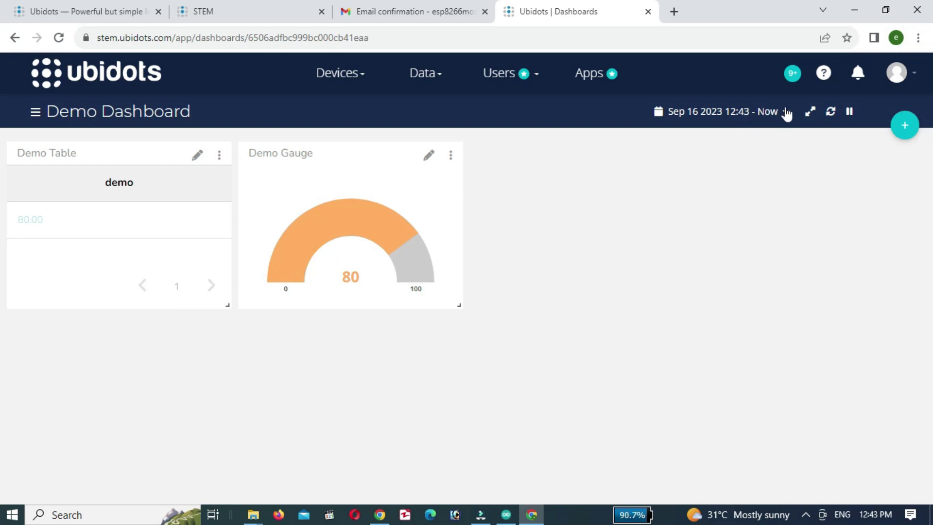
pyautogui.click(221, 156)
pyautogui.click(176, 314)
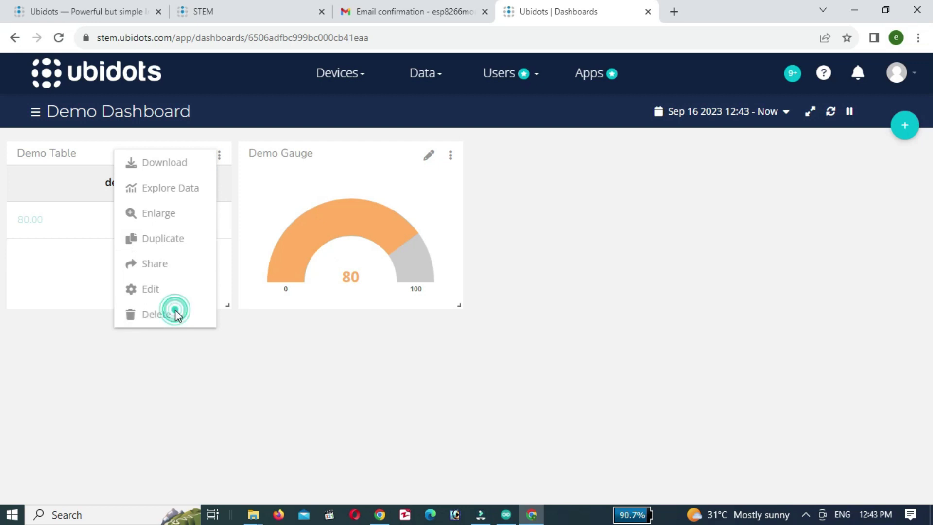
pyautogui.click(510, 279)
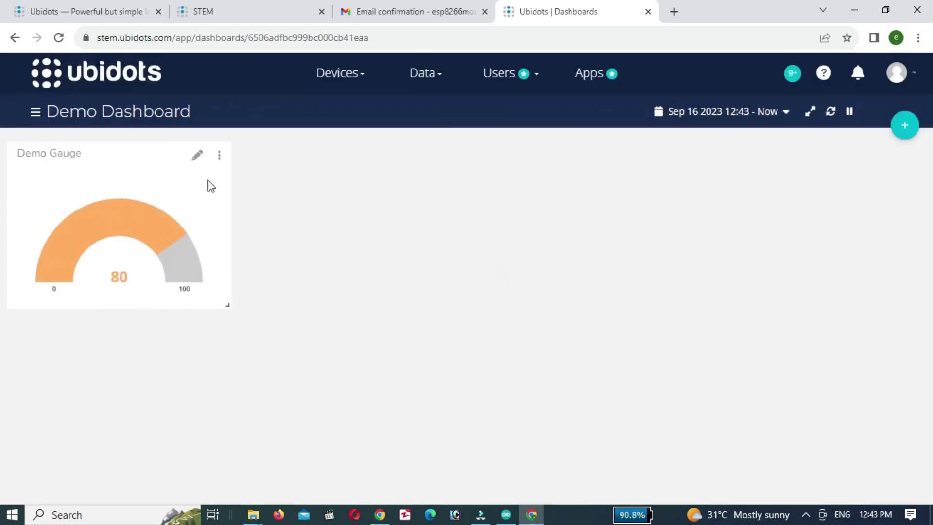
# - Delete the Demo Gauge widget from the Demo Dashboard
pyautogui.click(219, 155)
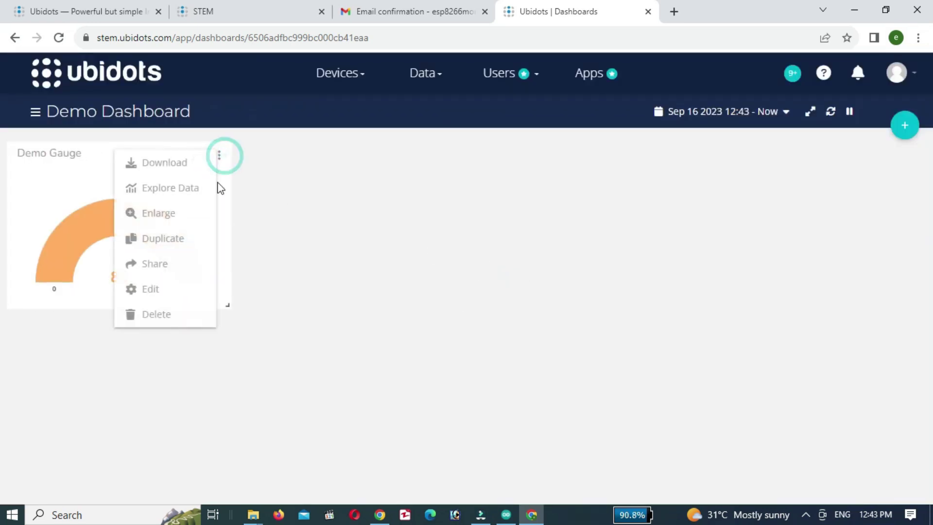
pyautogui.click(183, 313)
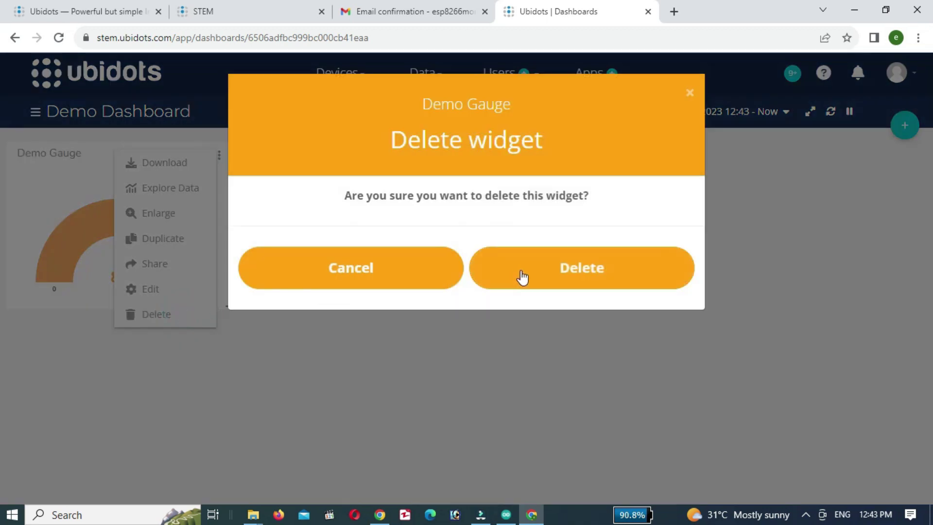
pyautogui.click(528, 272)
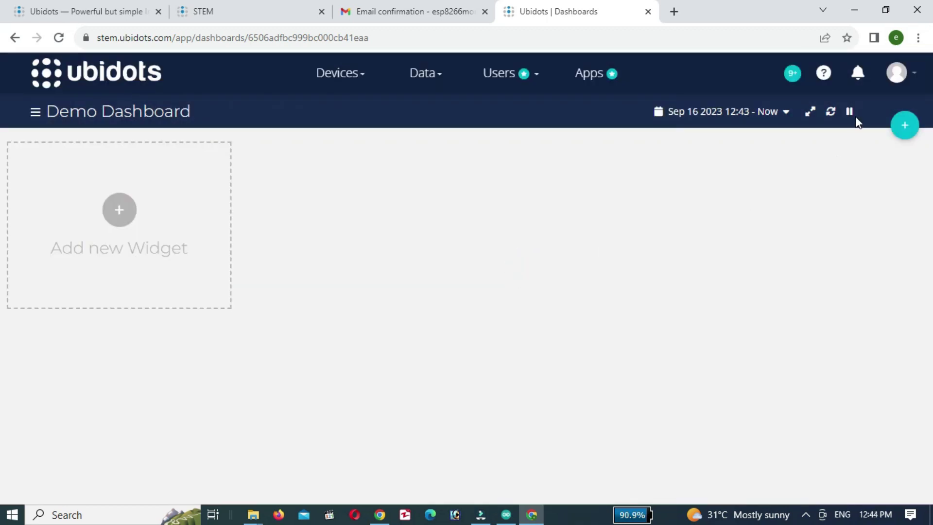
pyautogui.click(914, 79)
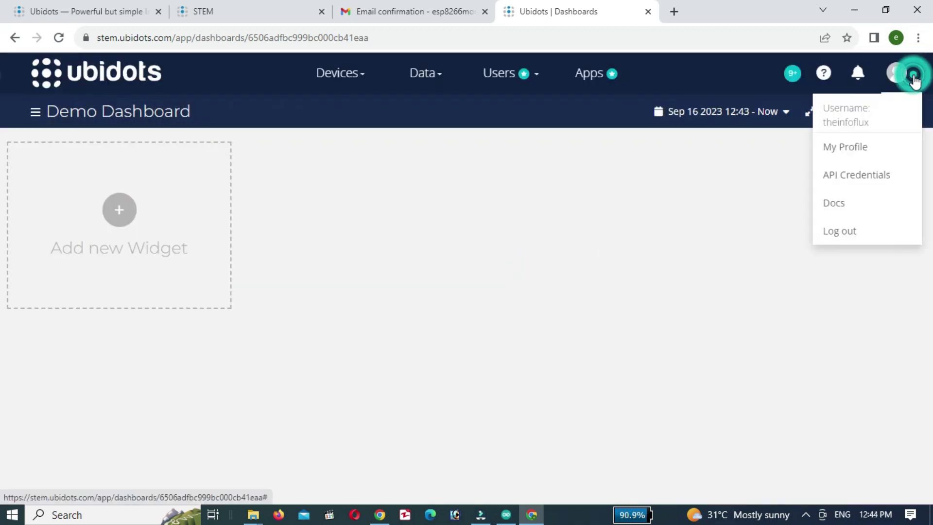
# - Reveal and copy the API key from API Credentials, then switch to the Arduino IDE
pyautogui.click(857, 173)
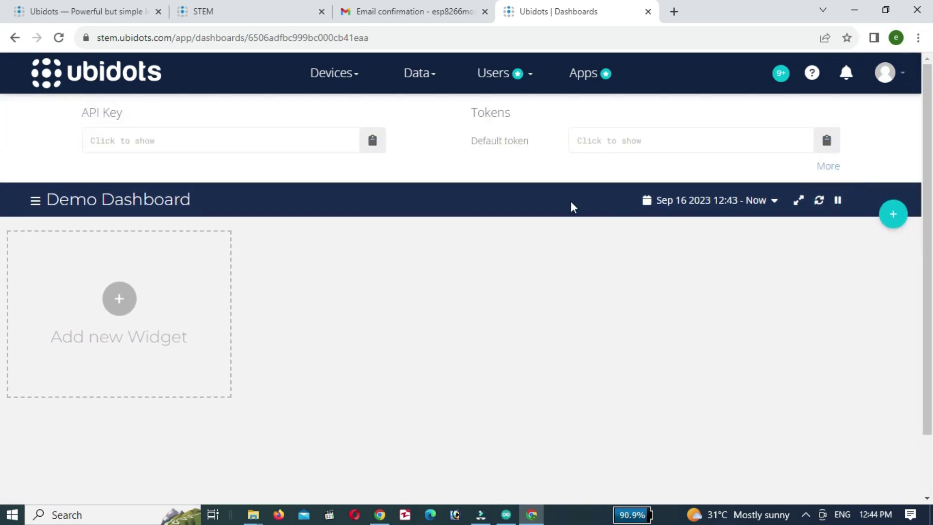
pyautogui.click(158, 141)
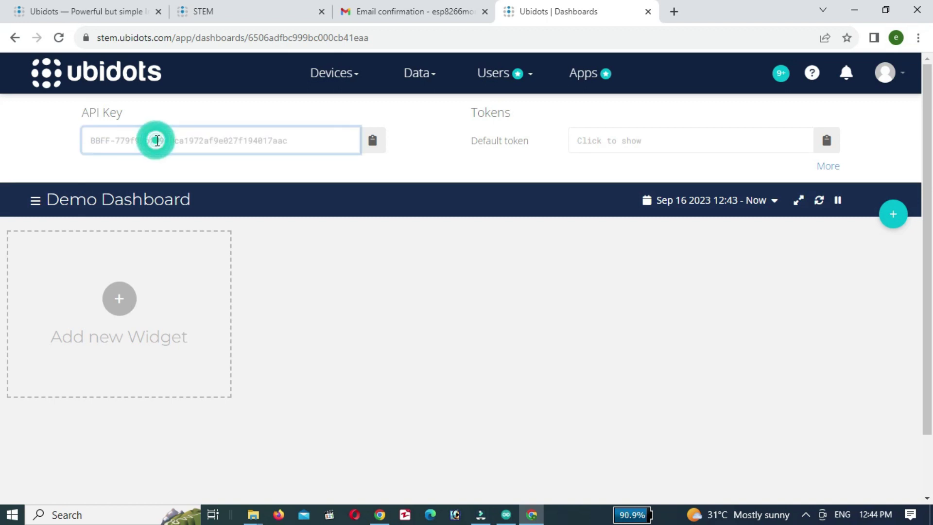
pyautogui.moveTo(300, 143); pyautogui.dragTo(68, 165)
pyautogui.rightClick(121, 144)
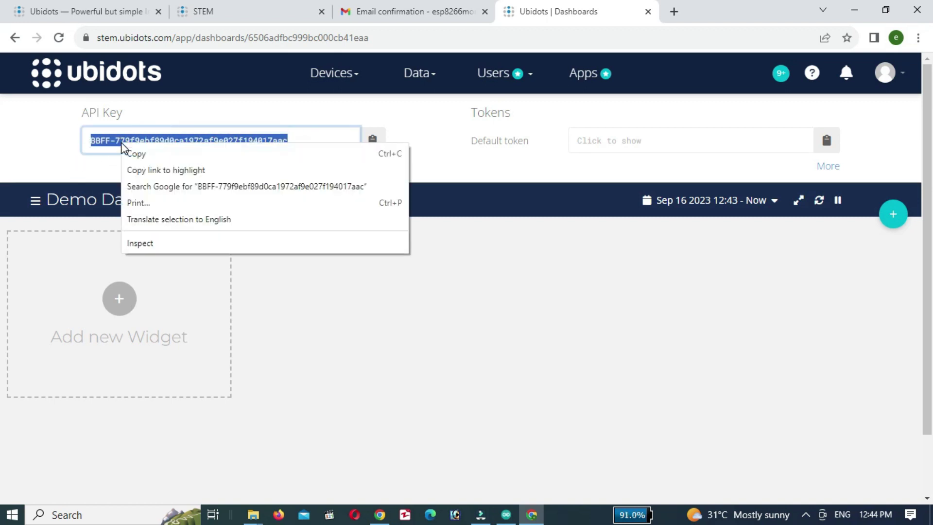
pyautogui.click(139, 156)
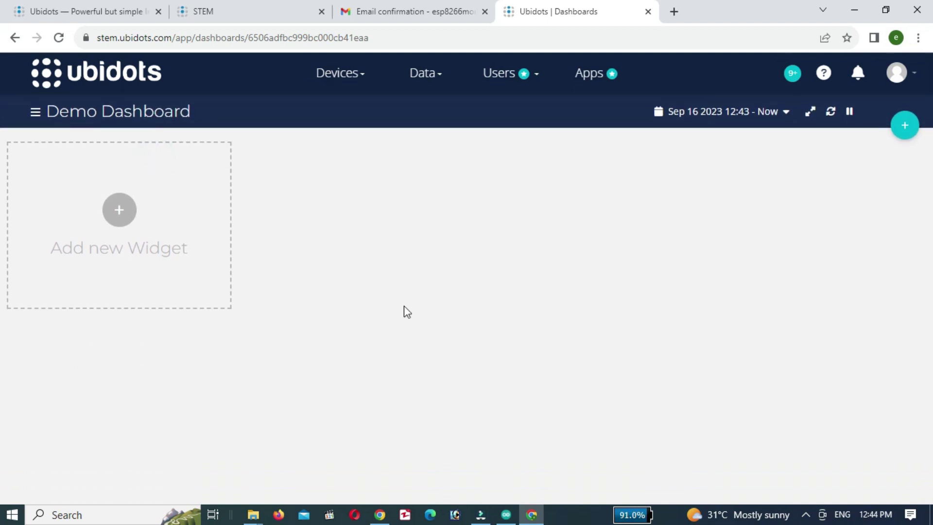
pyautogui.click(506, 516)
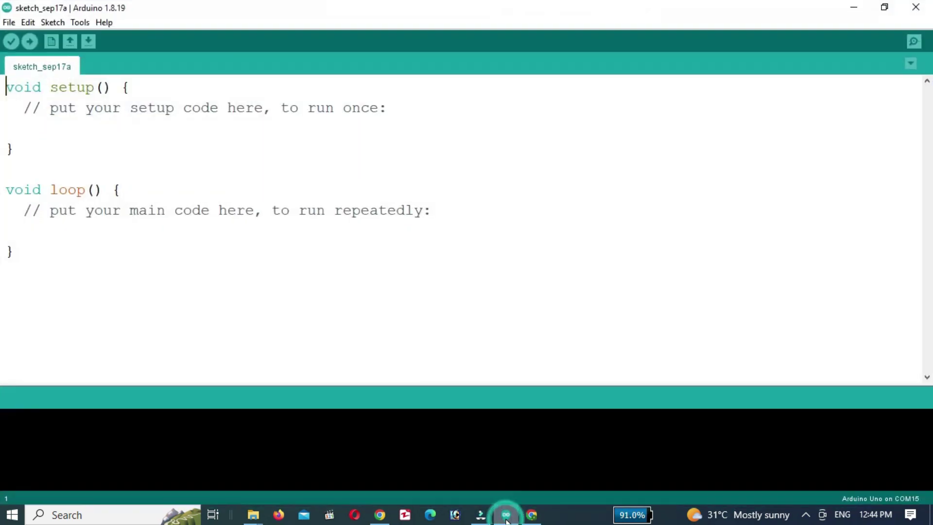
# - Add ubidots-esp8266-master.zip from the Desktop via Sketch > Include Library > Add .ZIP Library
pyautogui.click(9, 22)
pyautogui.click(9, 23)
pyautogui.click(54, 22)
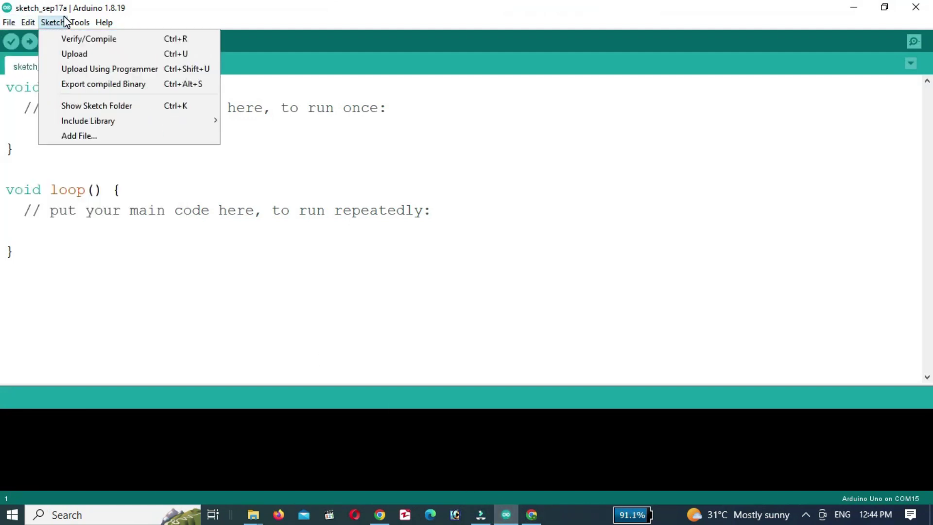
pyautogui.moveTo(116, 125)
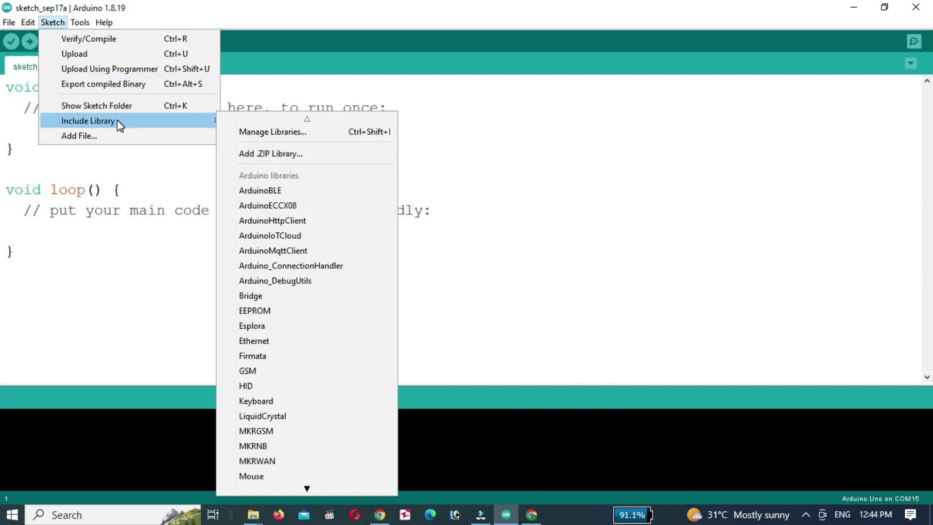
pyautogui.click(264, 152)
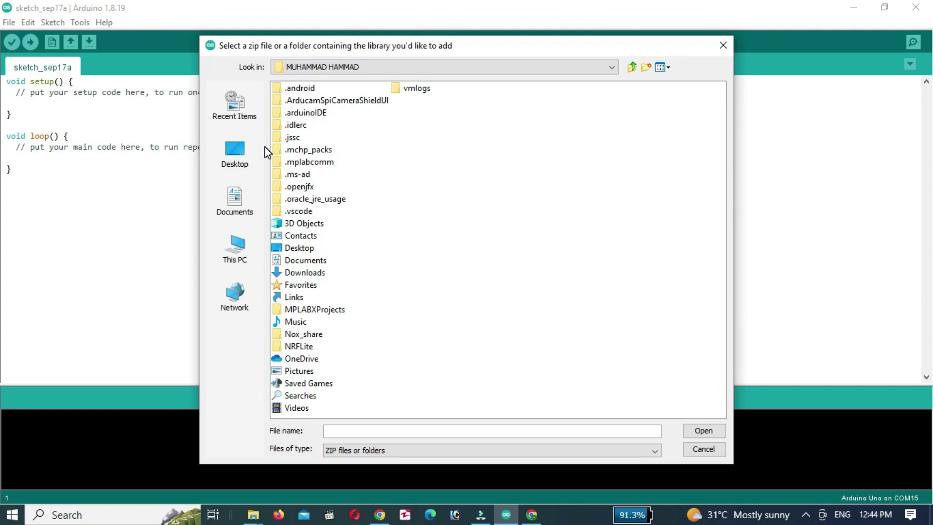
pyautogui.click(246, 154)
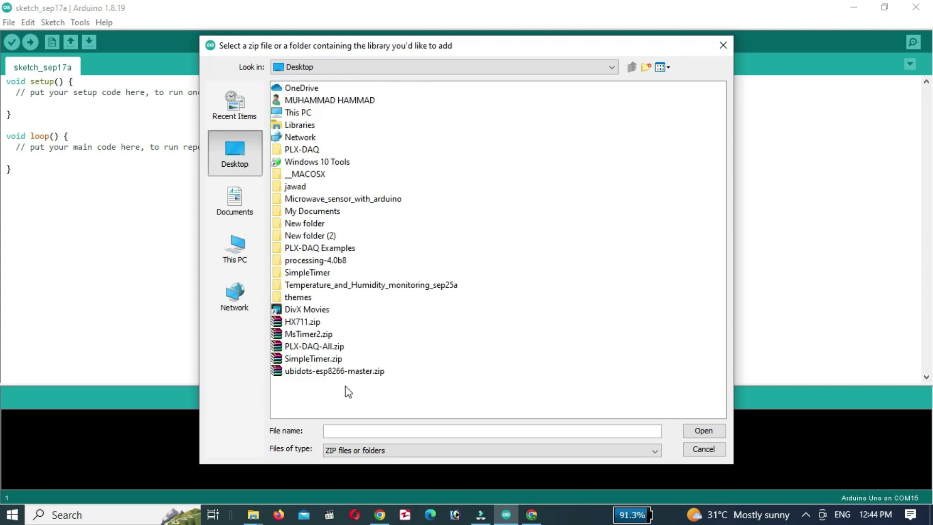
pyautogui.click(341, 372)
pyautogui.click(323, 371)
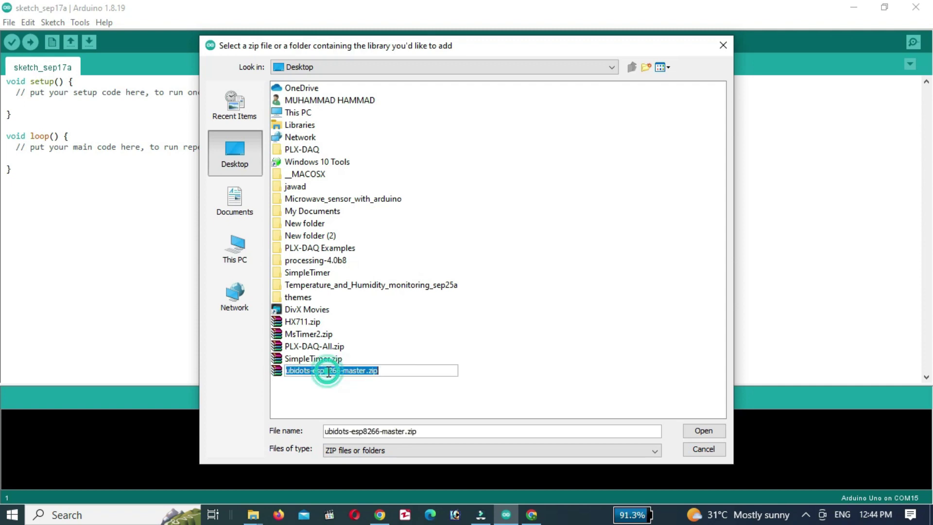
pyautogui.press('Return')
pyautogui.press('Return')
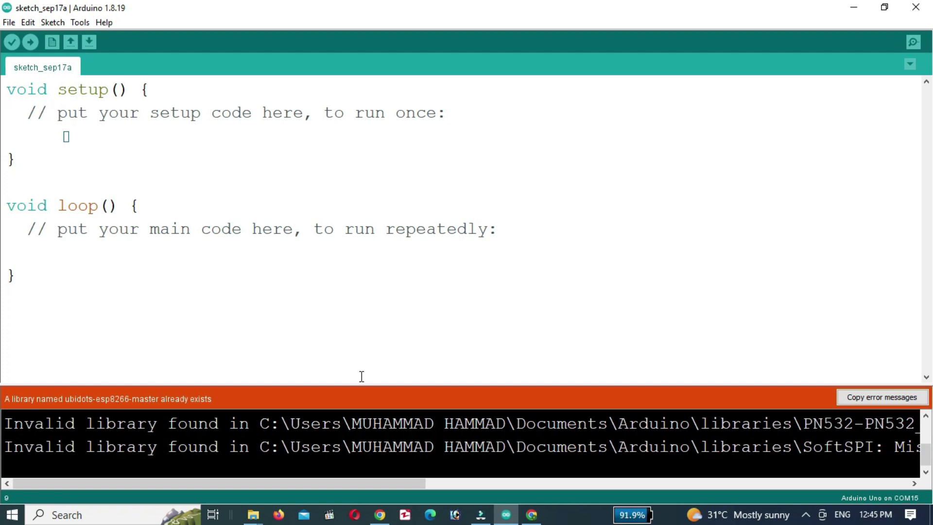
# - Open File > Examples > Ubidots ESP8266 HTTP/TCP/UDP > SendValuesHttp
pyautogui.click(77, 23)
pyautogui.moveTo(52, 25)
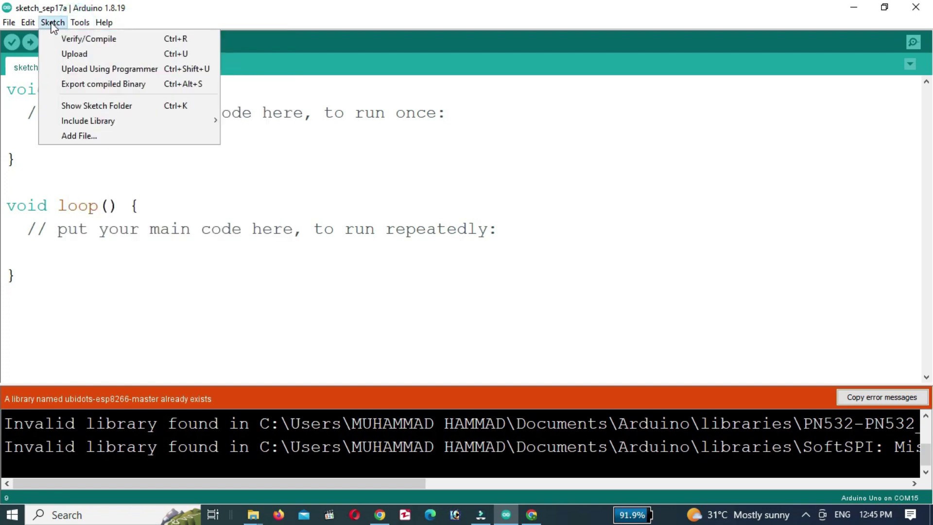
pyautogui.moveTo(8, 23)
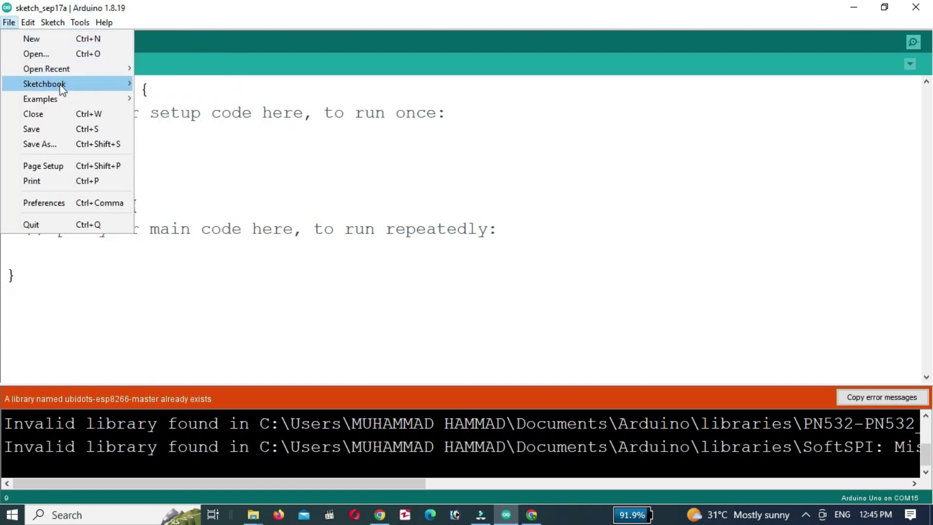
pyautogui.moveTo(83, 100)
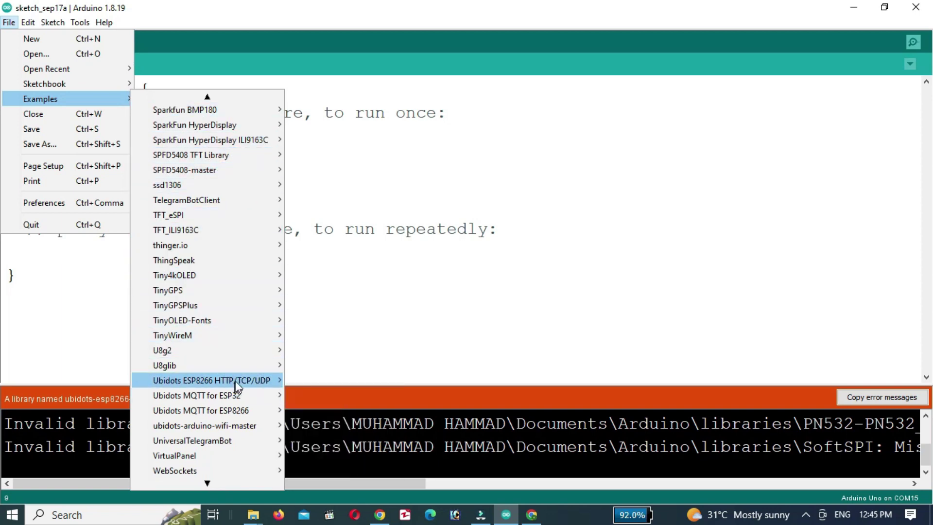
pyautogui.moveTo(242, 384)
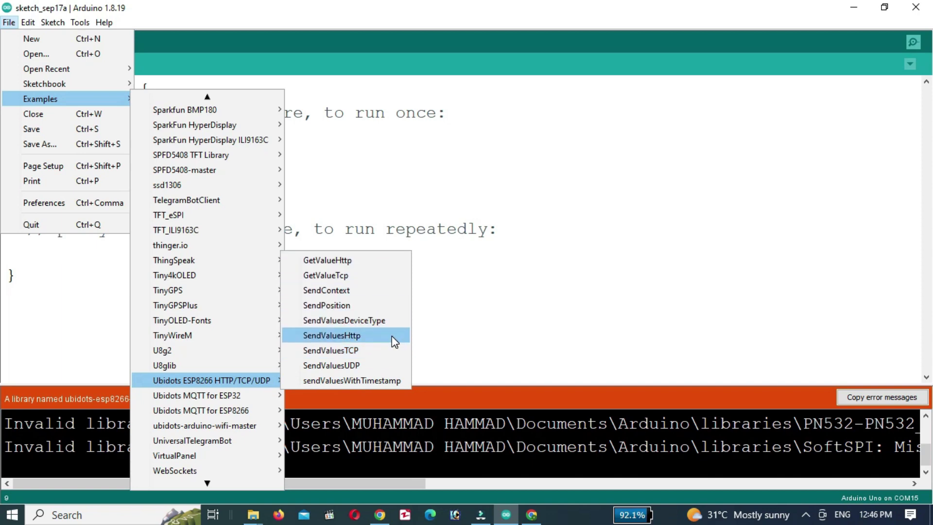
pyautogui.click(392, 336)
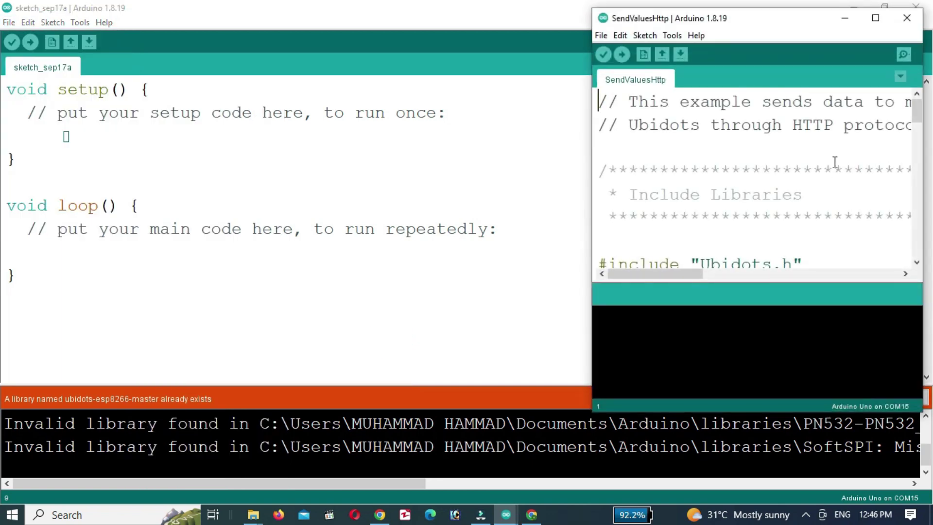
# - Maximize the SendValuesHttp window, scroll to UBIDOTS_TOKEN, WIFI_SSID and WIFI_PASS, then return to Ubidots
pyautogui.click(876, 17)
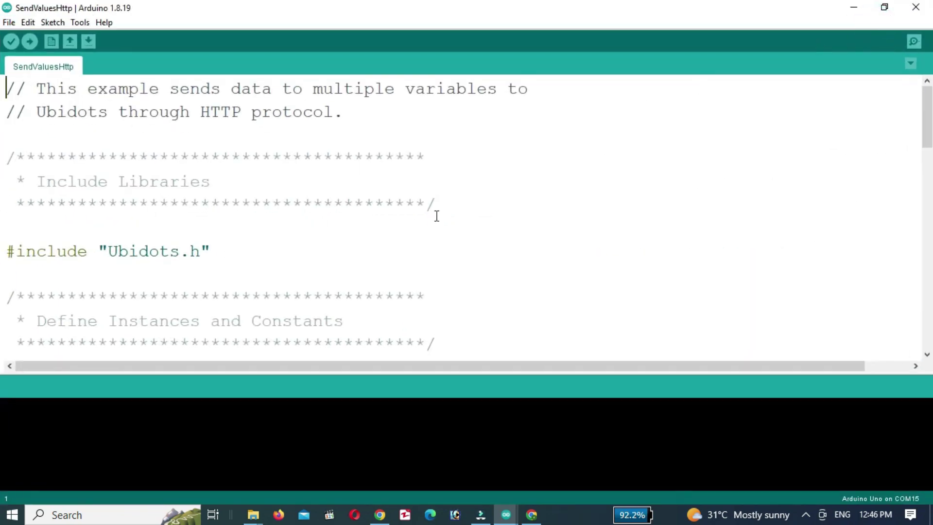
pyautogui.scroll(-1, 388, 300)
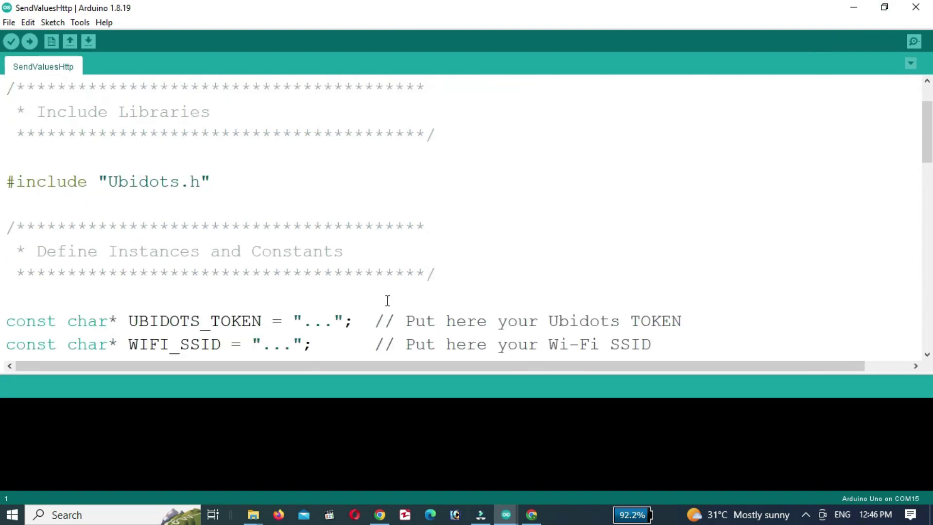
pyautogui.scroll(-1, 387, 301)
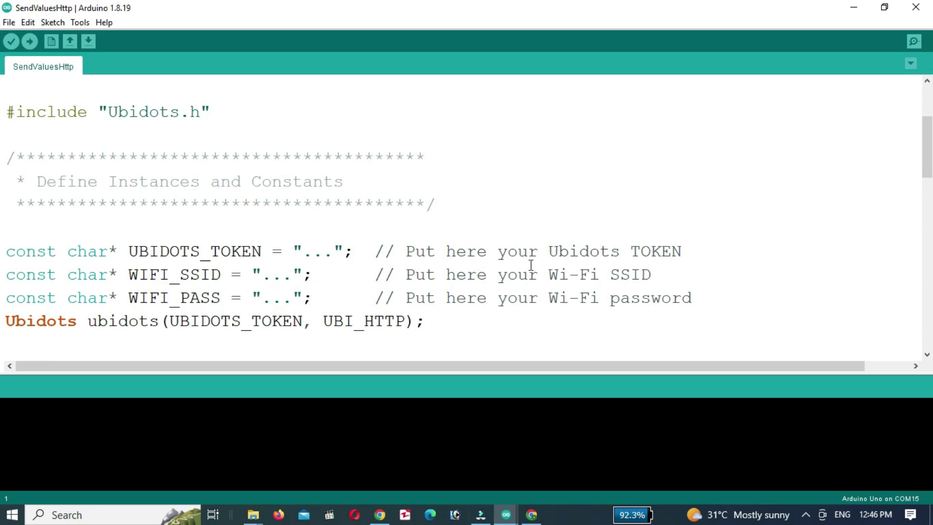
pyautogui.click(533, 515)
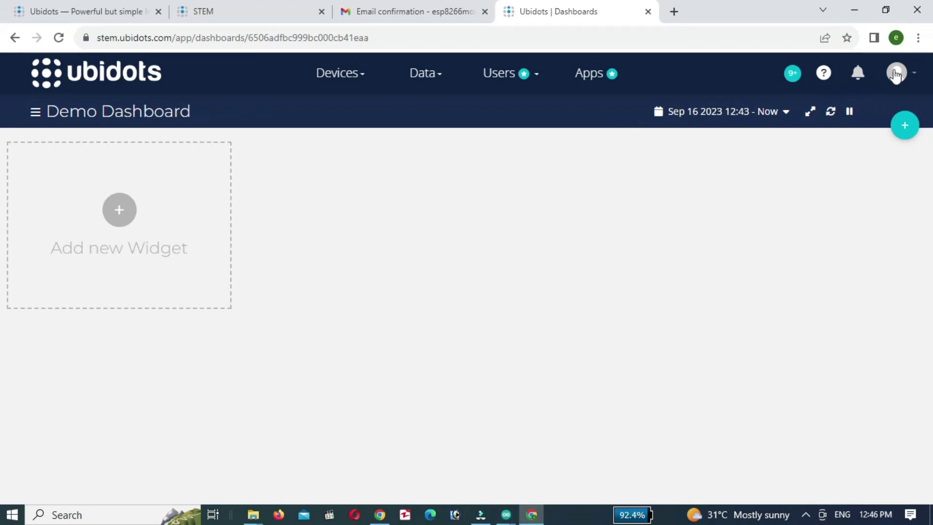
# - Reveal and select the Default token under API Credentials, then return to the SendValuesHttp sketch
pyautogui.click(904, 69)
pyautogui.click(826, 176)
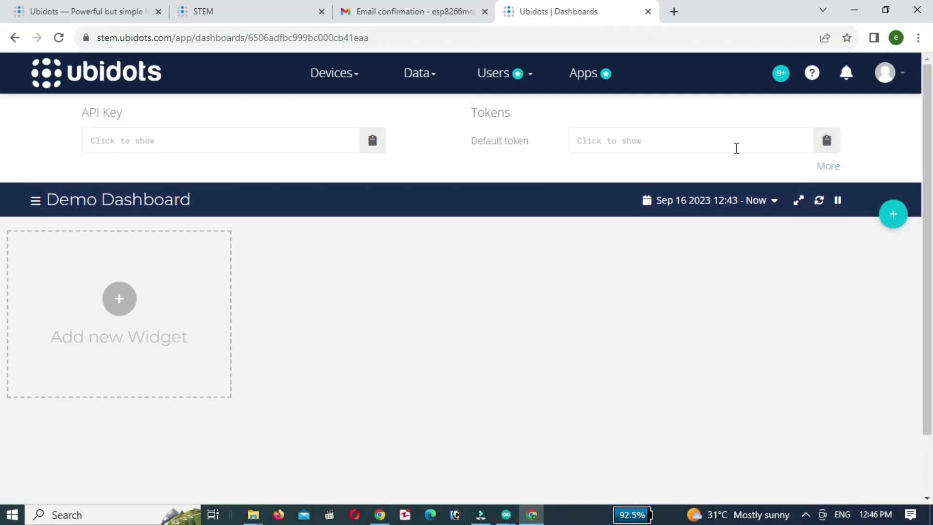
pyautogui.click(734, 146)
pyautogui.moveTo(754, 141); pyautogui.dragTo(554, 148)
pyautogui.hotkey('ctrl', 'c')
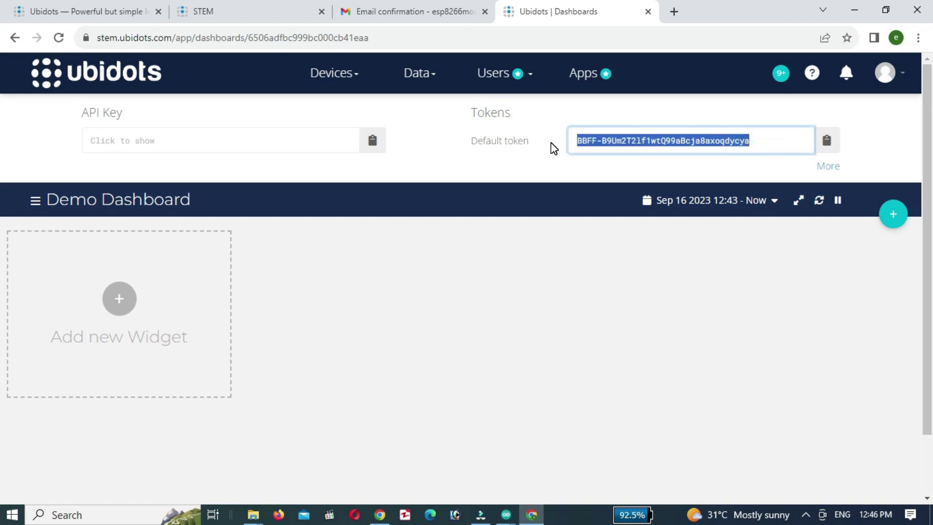
pyautogui.click(554, 149)
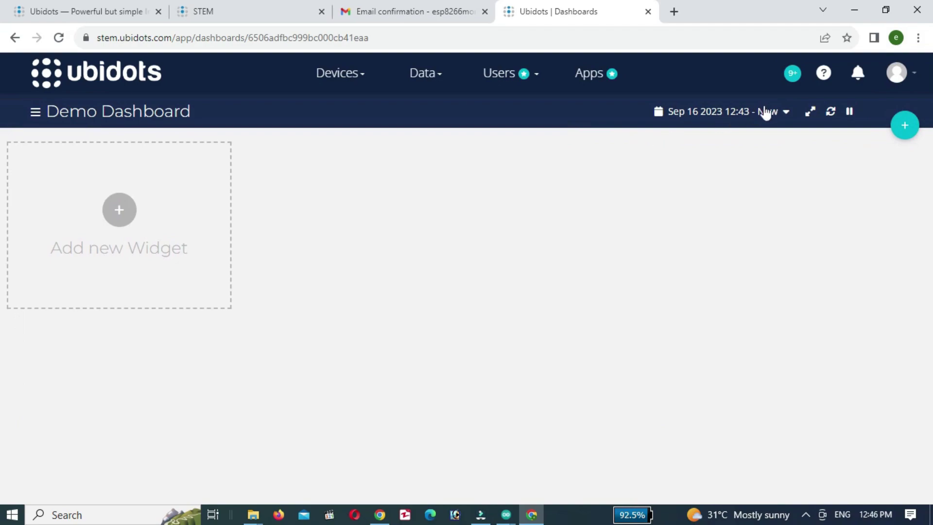
pyautogui.click(531, 514)
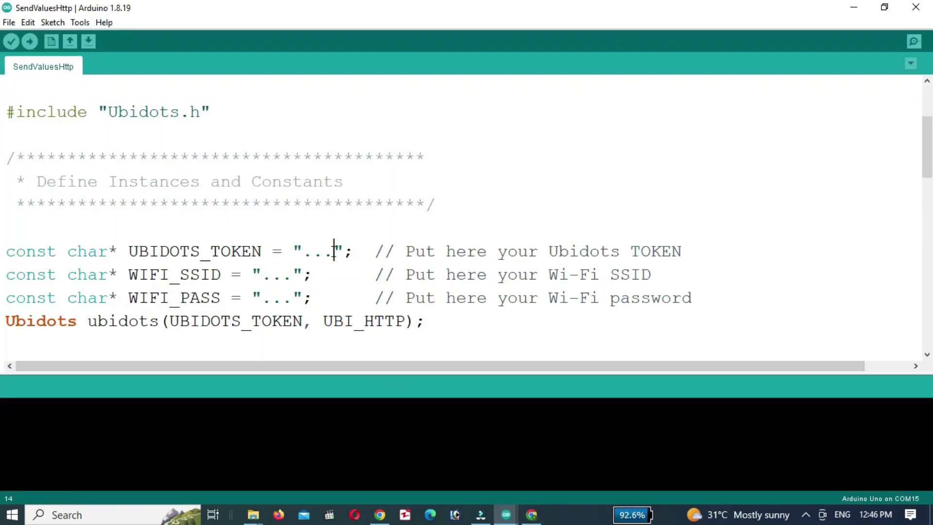
# - Paste the Ubidots token into the UBIDOTS_TOKEN string in place of the placeholder
pyautogui.moveTo(333, 250); pyautogui.dragTo(304, 251)
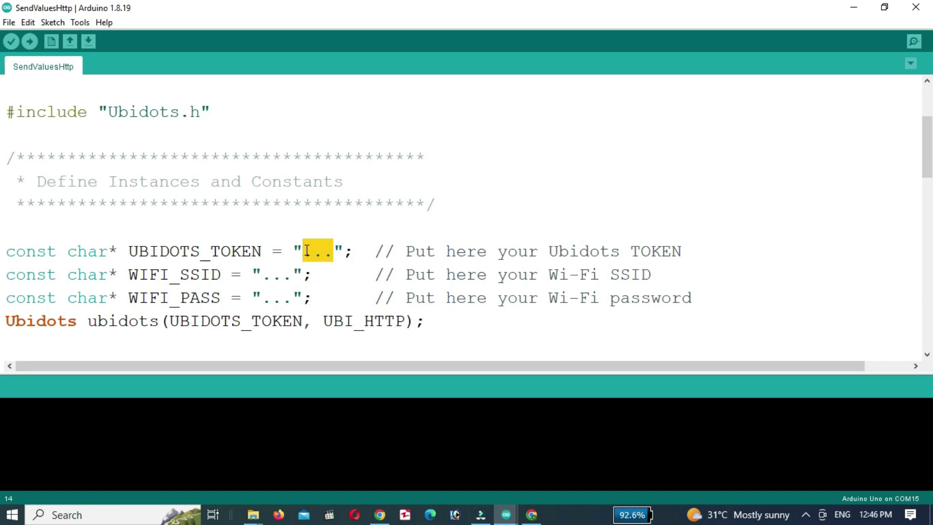
pyautogui.hotkey('ctrl', 'v')
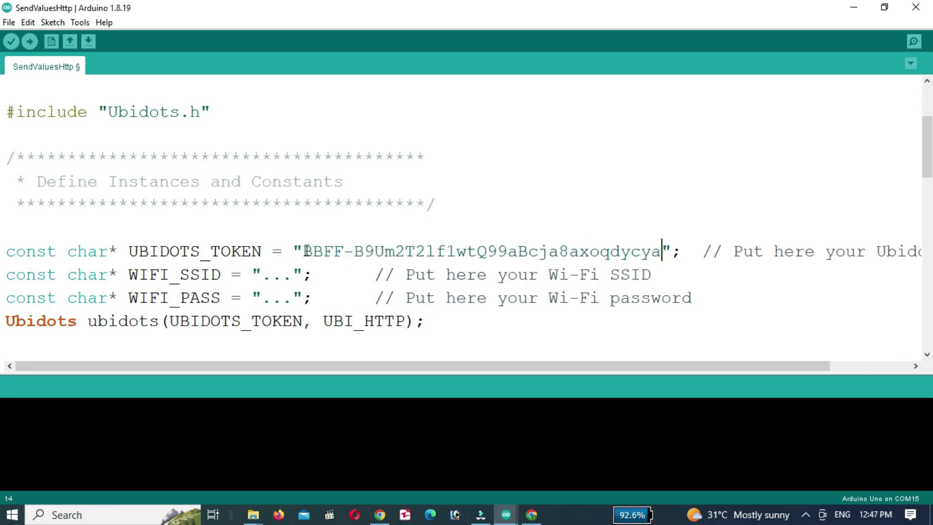
pyautogui.click(287, 275)
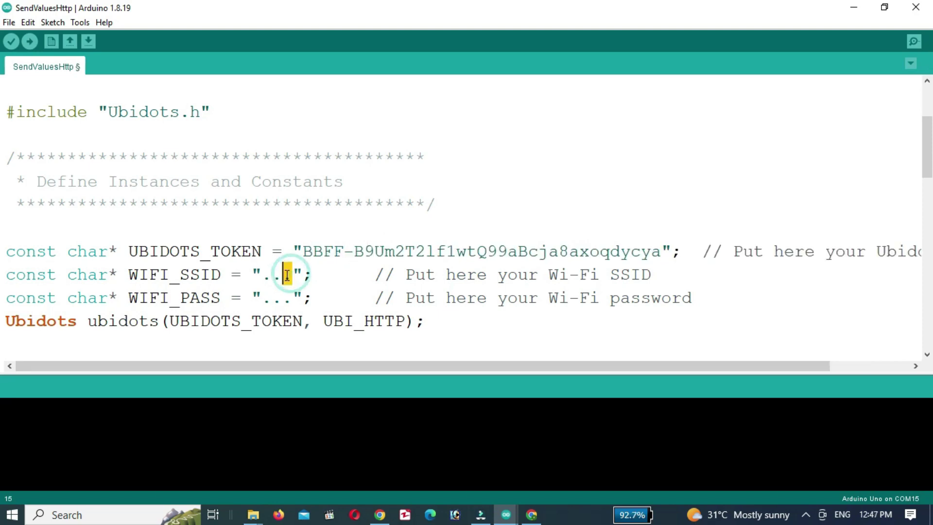
pyautogui.moveTo(287, 275); pyautogui.dragTo(262, 276)
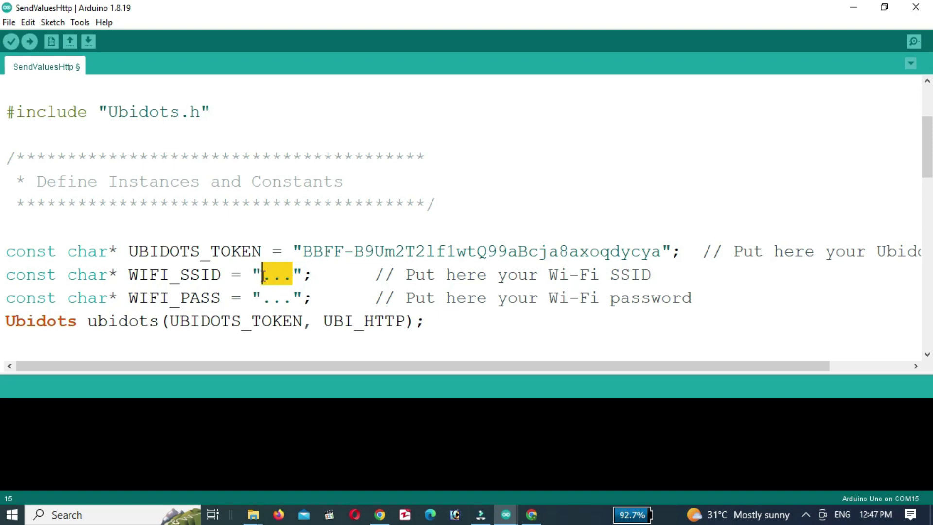
pyautogui.press('Right')
pyautogui.press('Down')
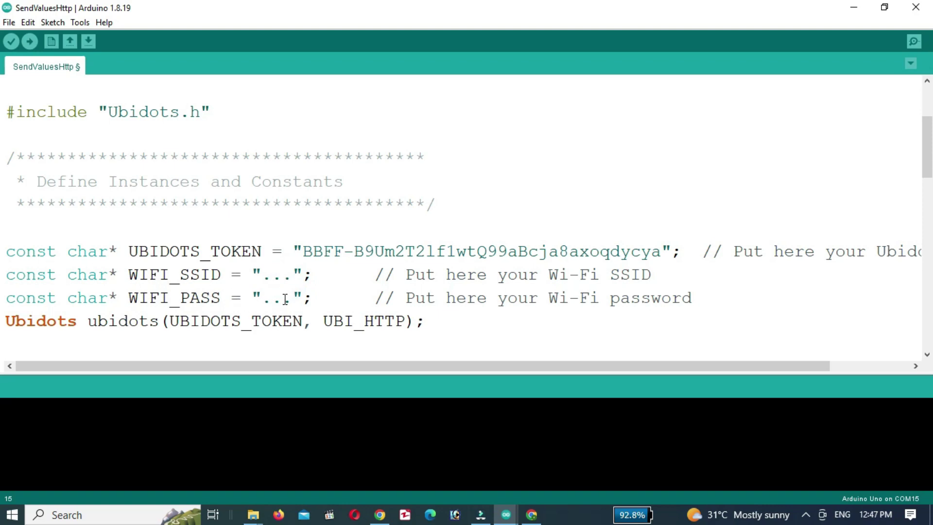
pyautogui.scroll(-8, 250, 298)
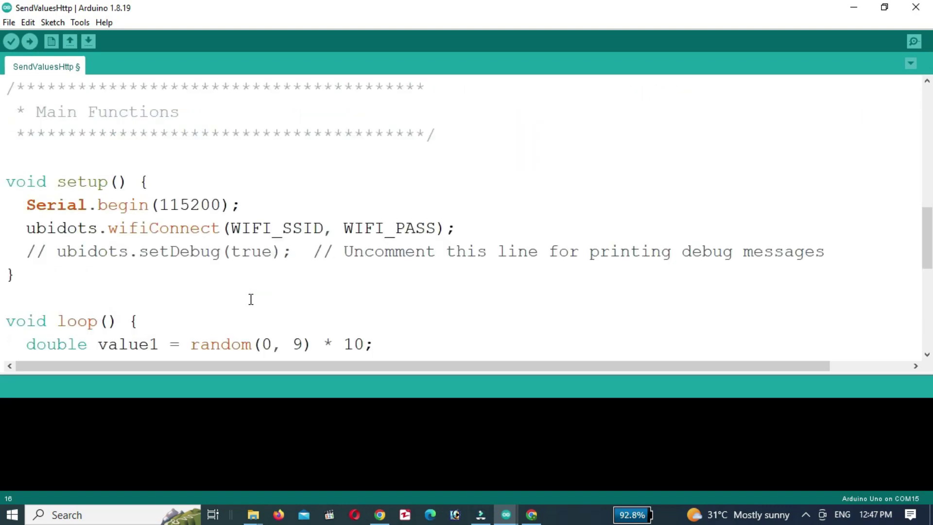
pyautogui.scroll(-2, 250, 298)
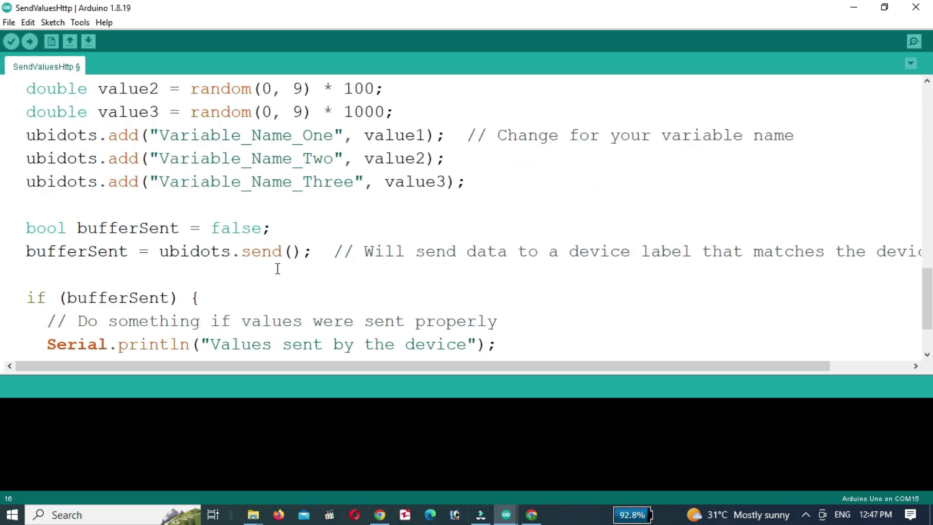
pyautogui.scroll(-1, 277, 269)
pyautogui.scroll(12, 305, 313)
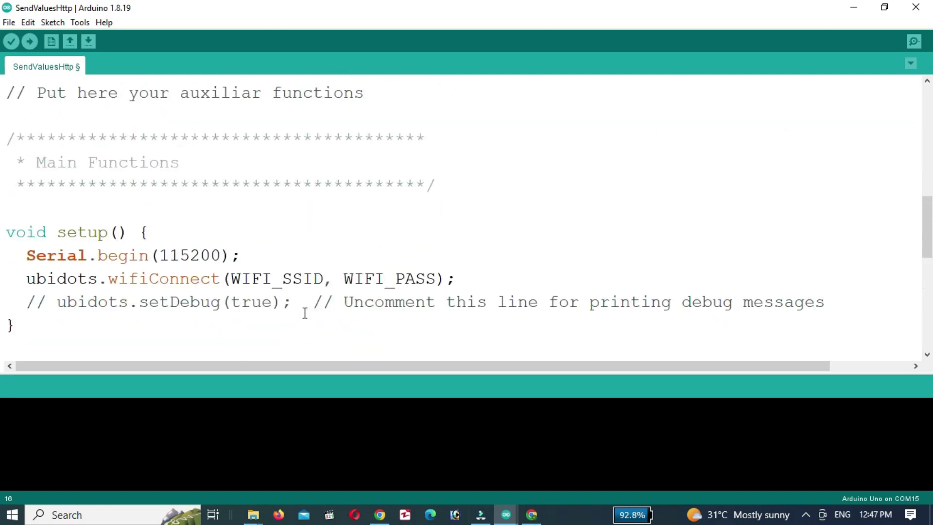
# - Set WIFI_SSID to 'theinfoflux' and fill in the Wi-Fi password in WIFI_PASS
pyautogui.moveTo(294, 255); pyautogui.dragTo(261, 257)
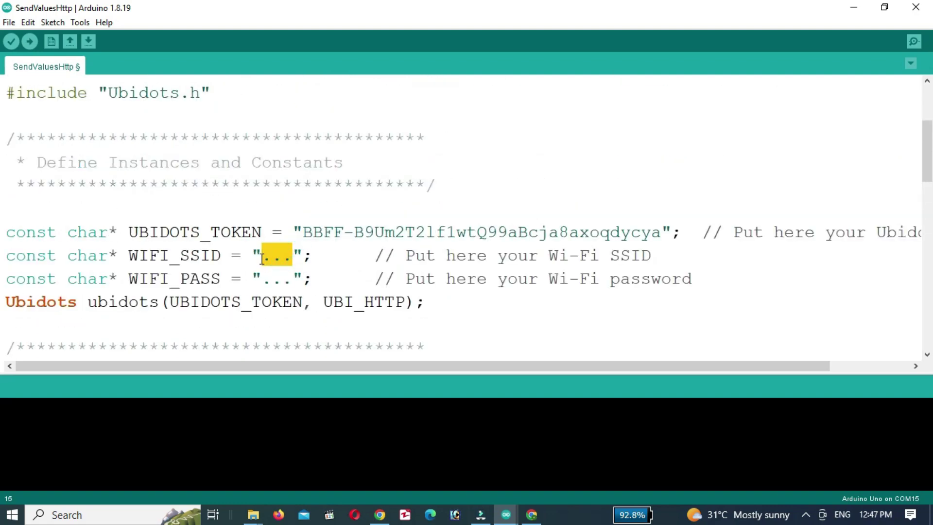
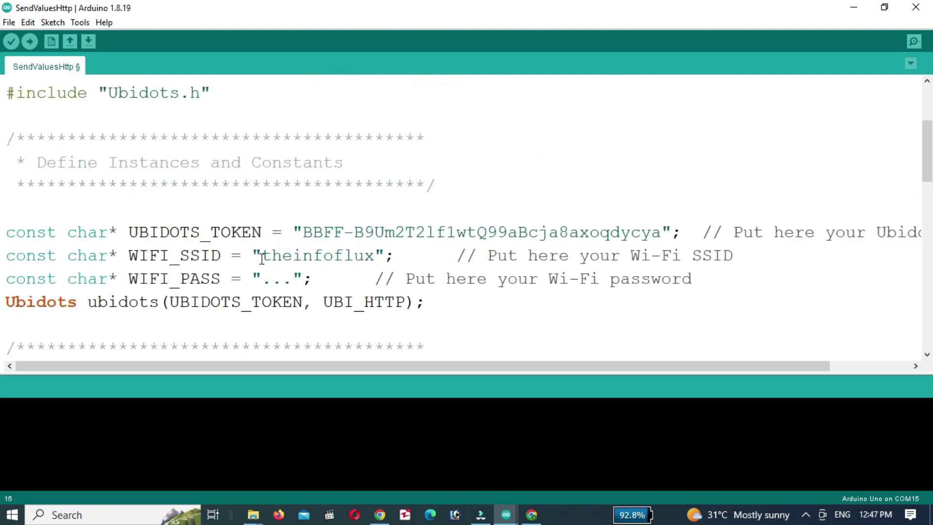
pyautogui.moveTo(292, 279); pyautogui.dragTo(268, 282)
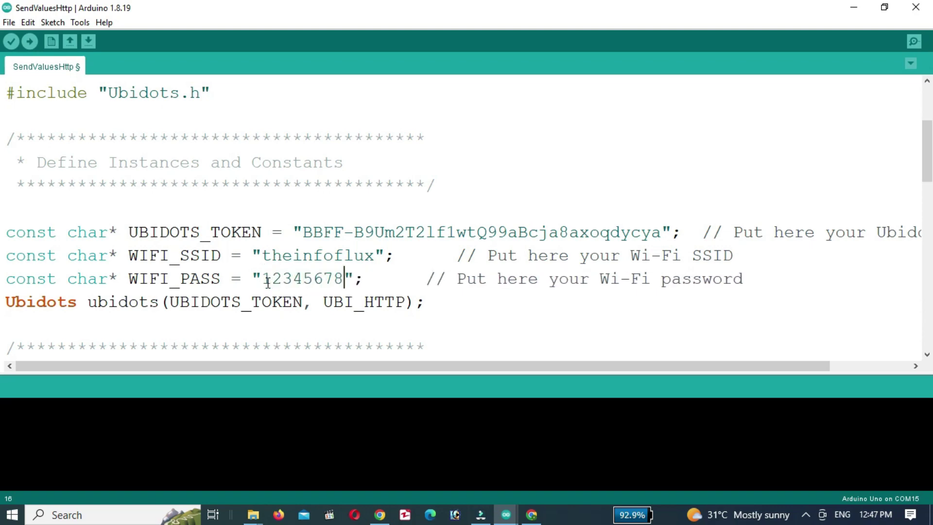
pyautogui.scroll(-1, 268, 283)
pyautogui.scroll(-7, 268, 283)
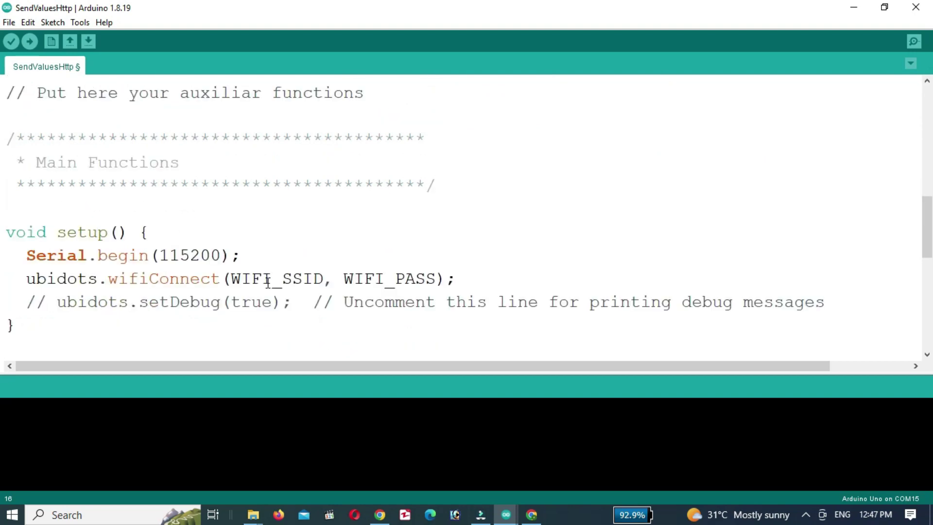
pyautogui.scroll(-2, 268, 283)
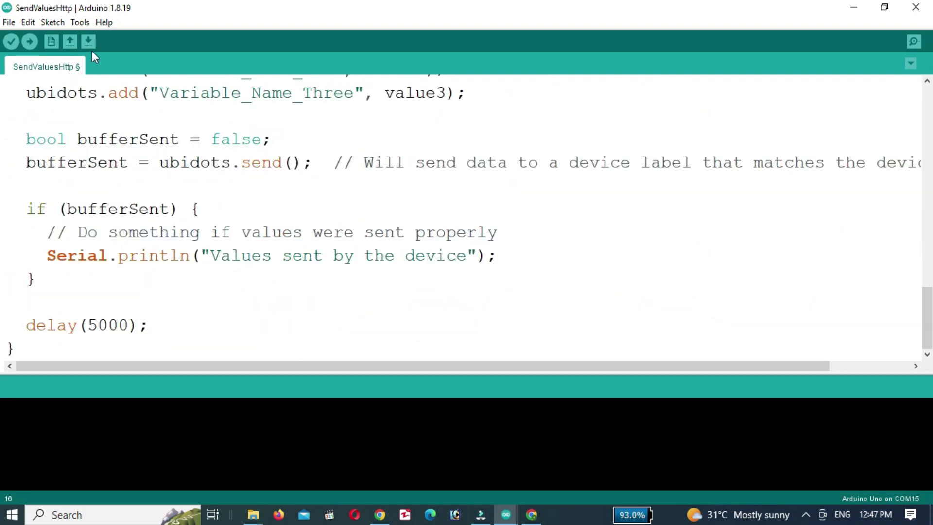
# - Choose NodeMCU 1.0 (ESP-12E Module) under ESP8266 Boards and COM7 as the upload port
pyautogui.click(80, 22)
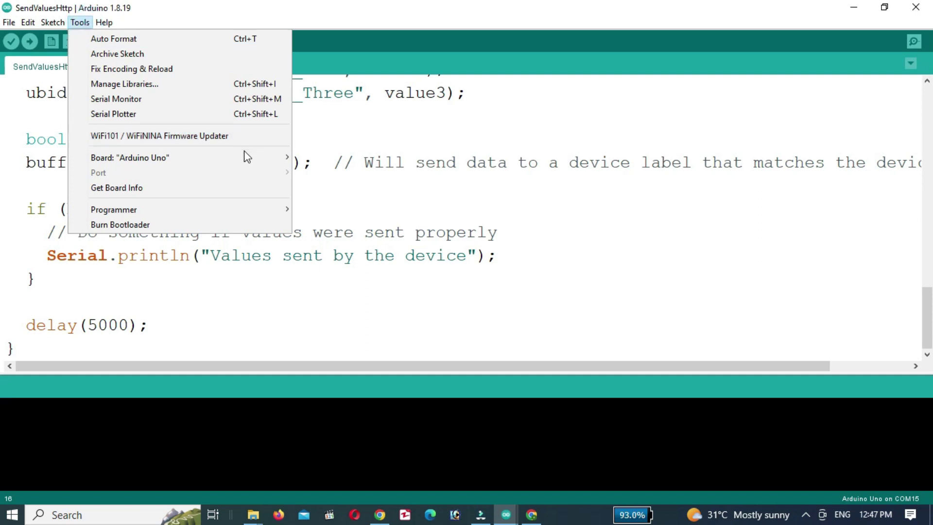
pyautogui.moveTo(257, 158)
pyautogui.moveTo(423, 232)
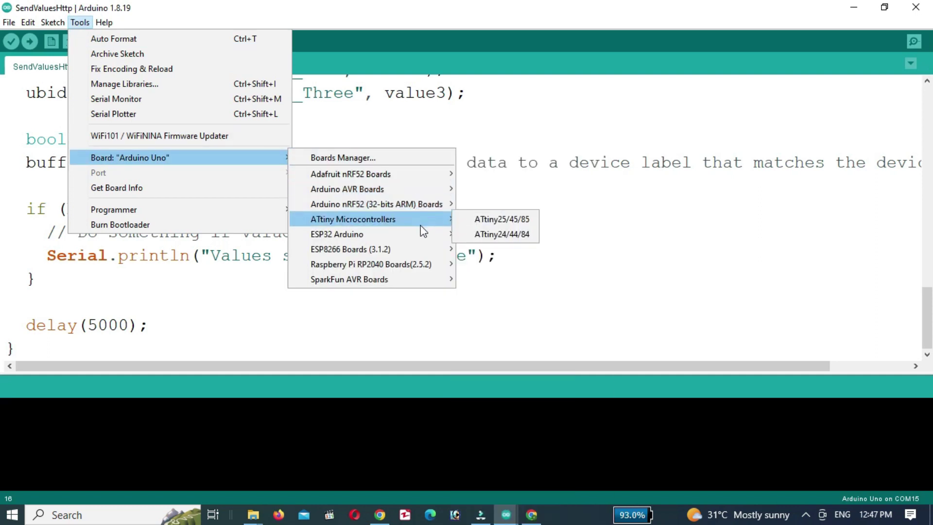
pyautogui.moveTo(428, 248)
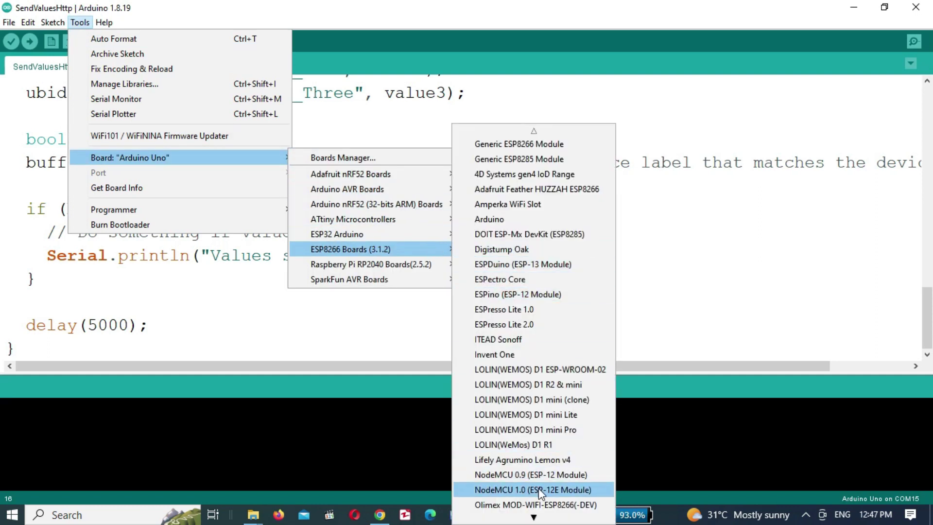
pyautogui.click(567, 489)
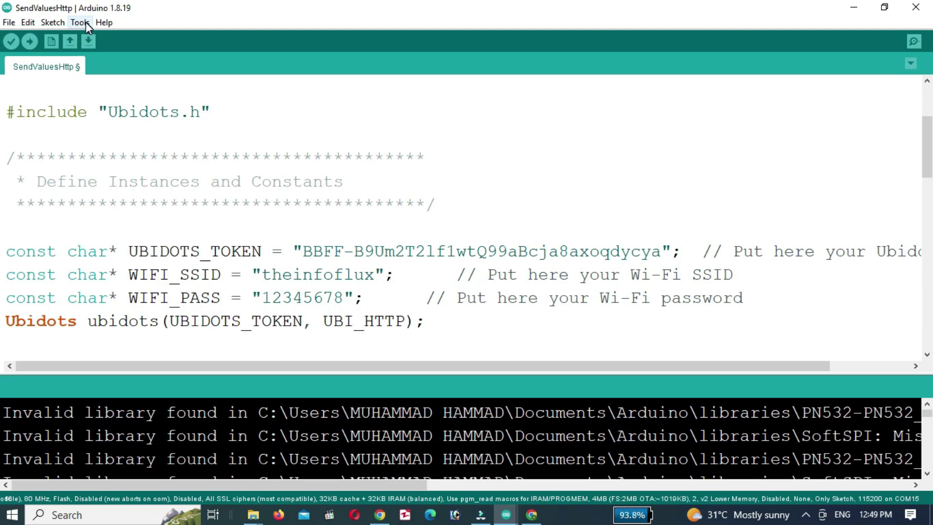
pyautogui.click(86, 22)
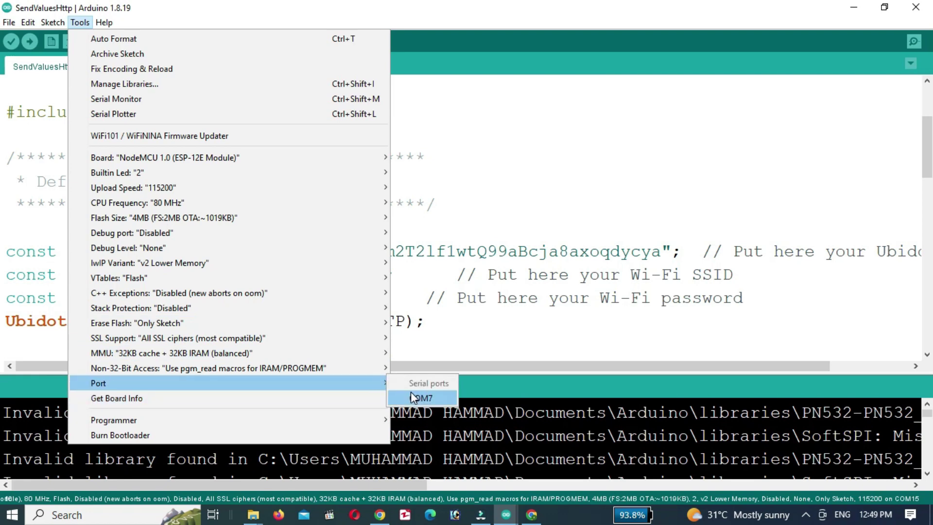
pyautogui.click(410, 394)
# - Upload the SendValuesHttp sketch with Ctrl+U, then return to the Ubidots dashboard in Chrome
pyautogui.hotkey('ctrl', 'u')
pyautogui.scroll(2, 439, 269)
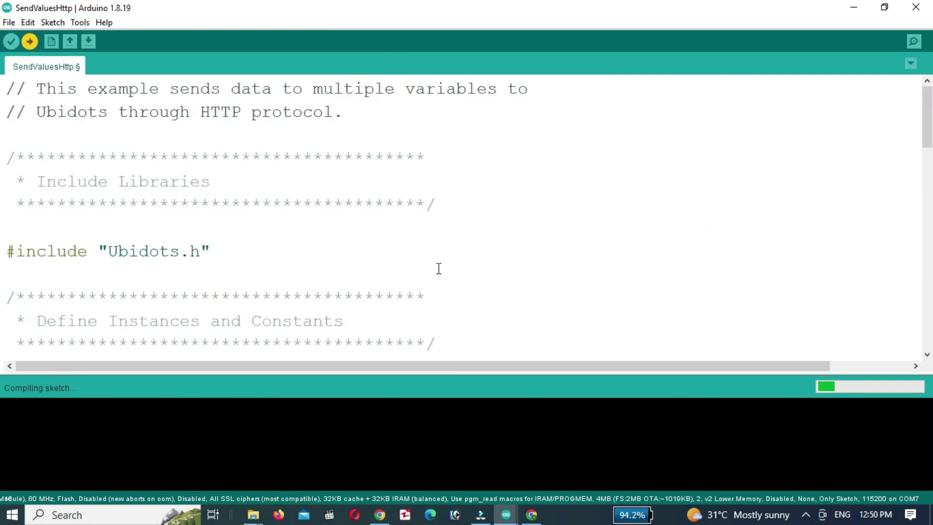
pyautogui.scroll(-2, 438, 268)
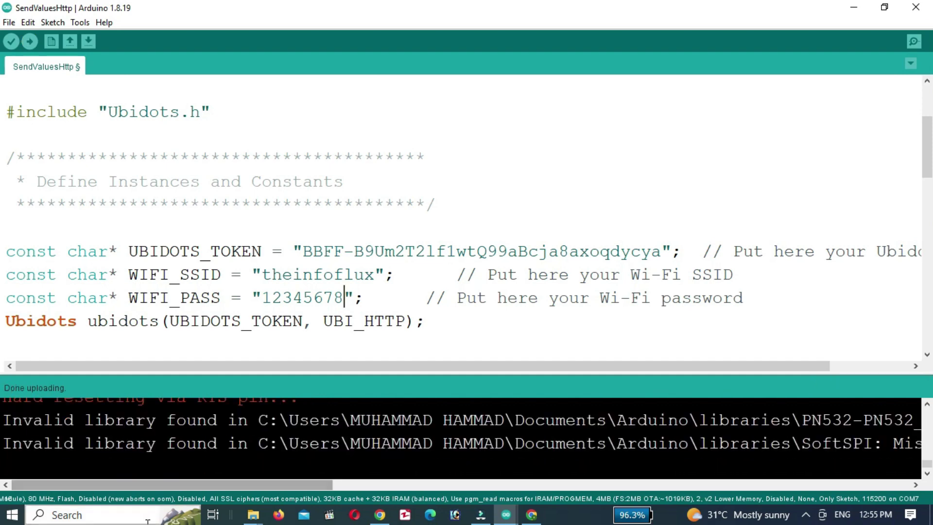
pyautogui.click(532, 515)
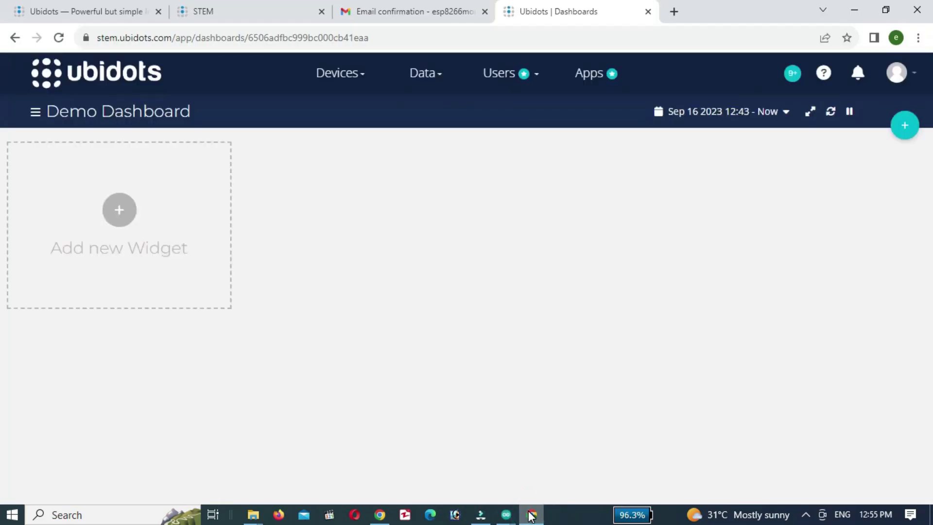
# - Open the new device from Devices to see variables reading 0.00, 100.00 and 3,000.00
pyautogui.click(362, 77)
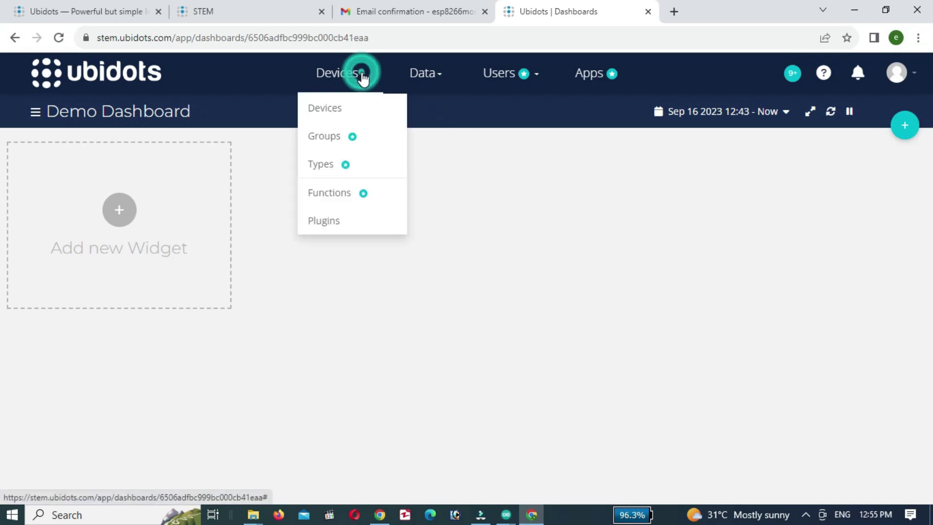
pyautogui.click(327, 104)
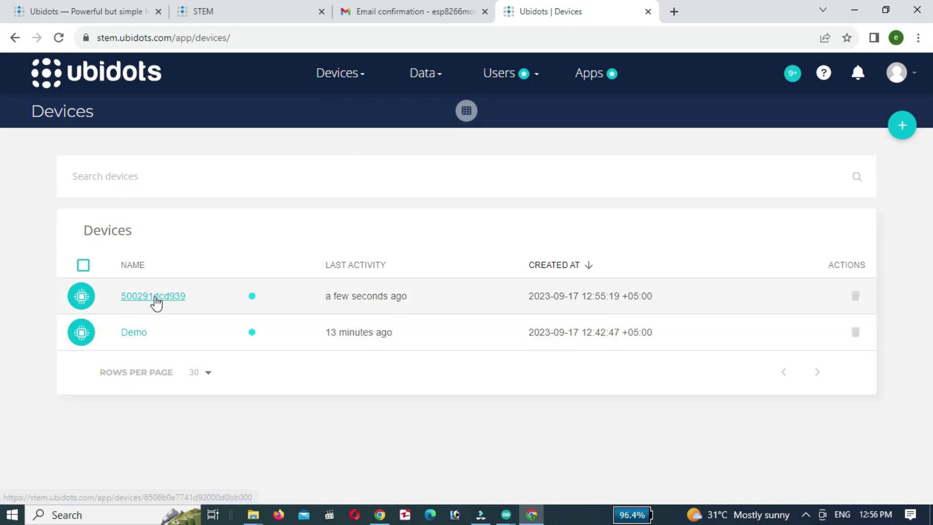
pyautogui.click(153, 297)
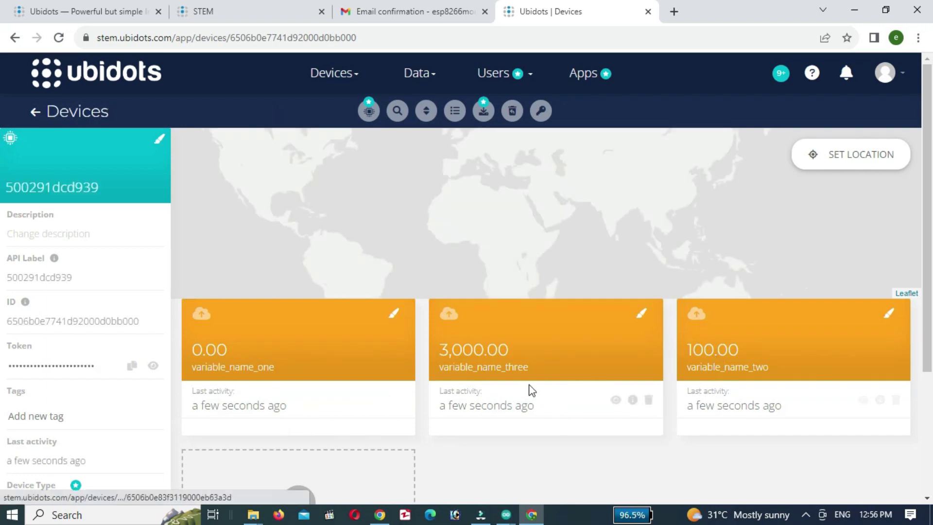
pyautogui.scroll(-1, 333, 400)
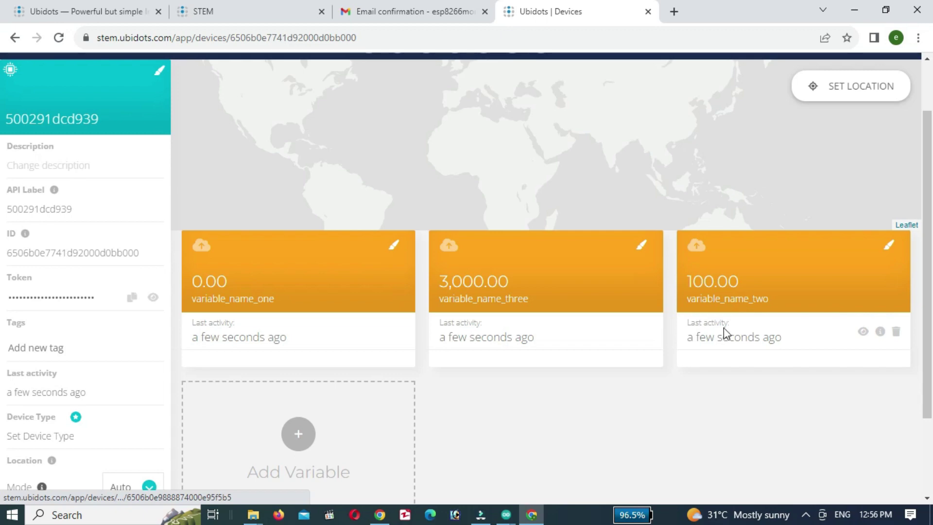
# - Switch back to the Arduino SendValuesHttp sketch window
pyautogui.click(508, 516)
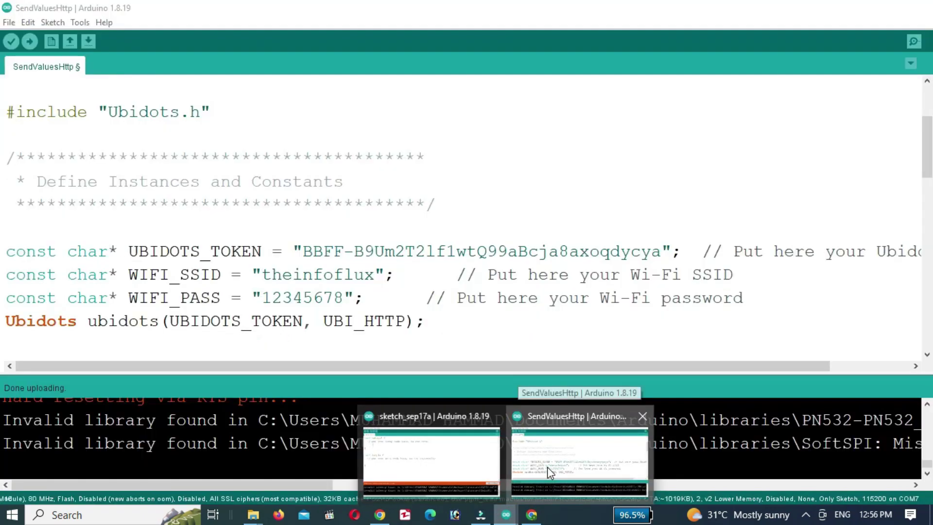
pyautogui.click(547, 467)
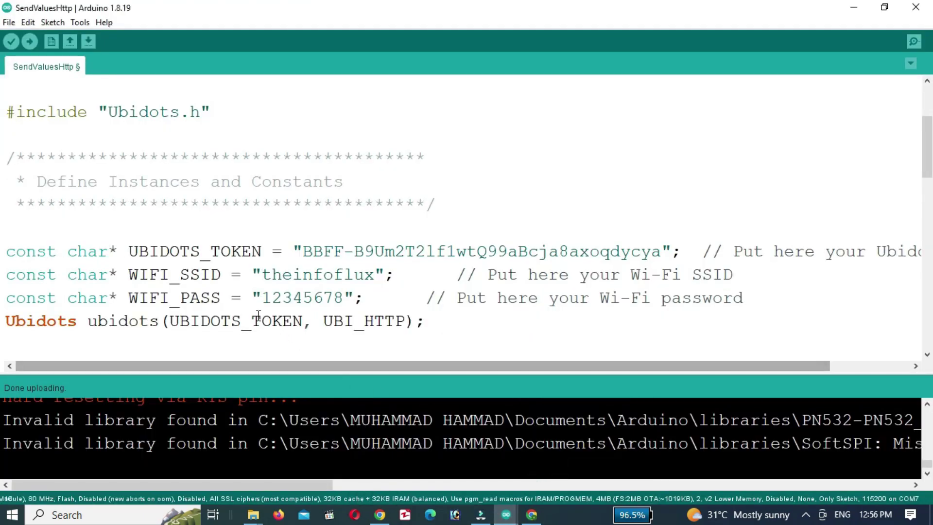
pyautogui.scroll(-5, 302, 321)
pyautogui.scroll(-3, 303, 321)
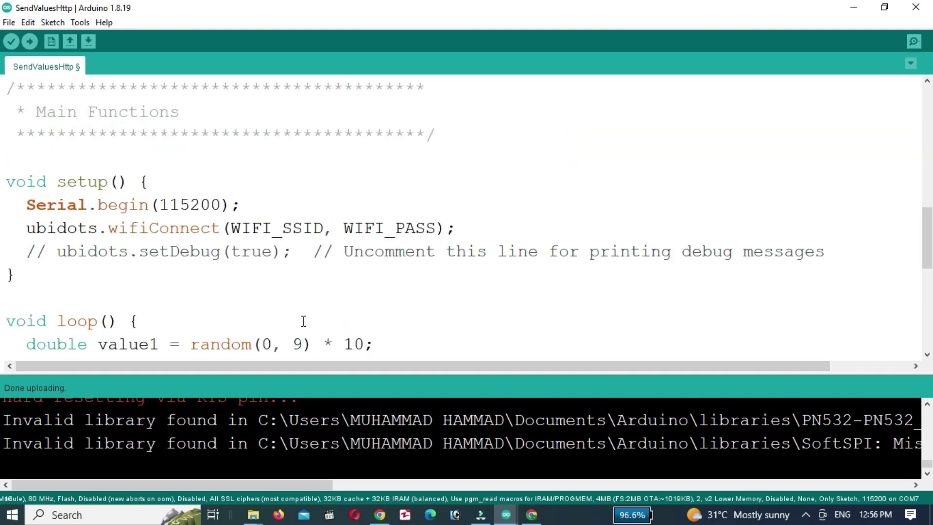
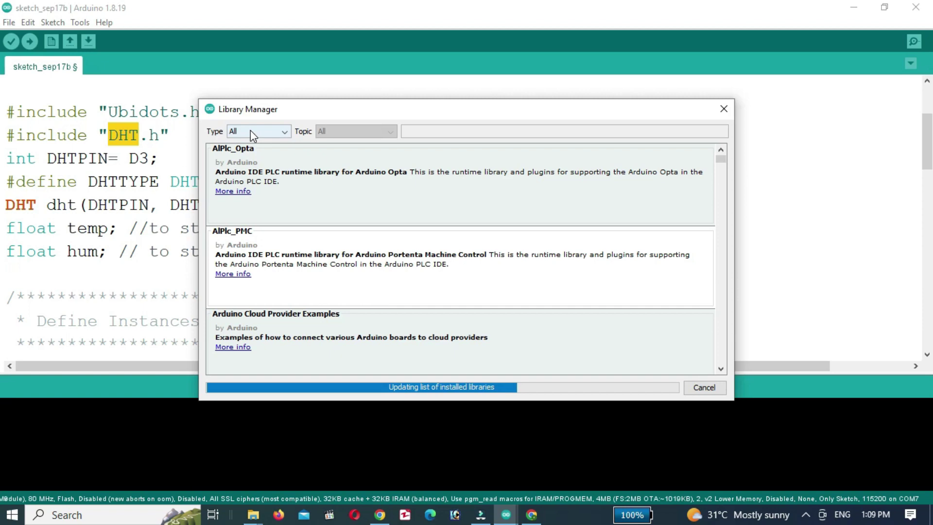
# - Search the Library Manager for DHT, confirm DHT sensor library 1.4.3 is installed, and close it
pyautogui.write('DHT')
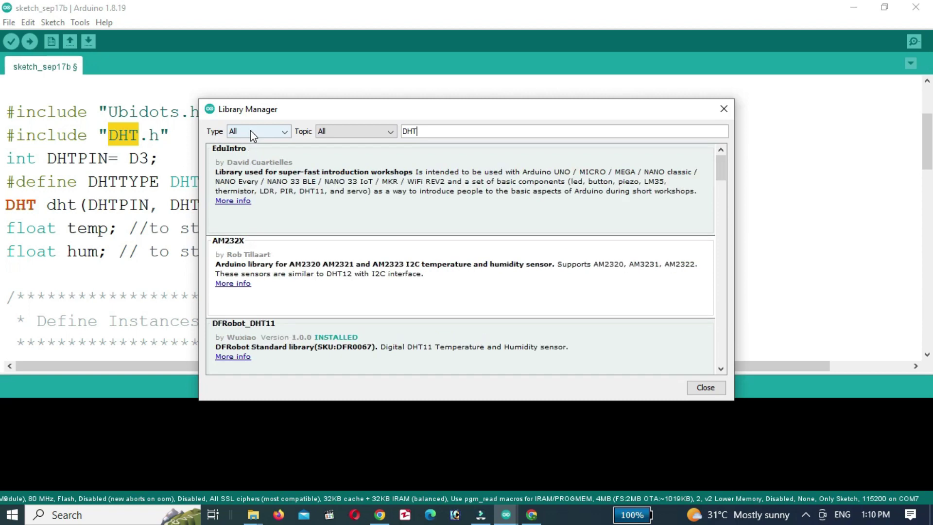
pyautogui.scroll(-5, 326, 342)
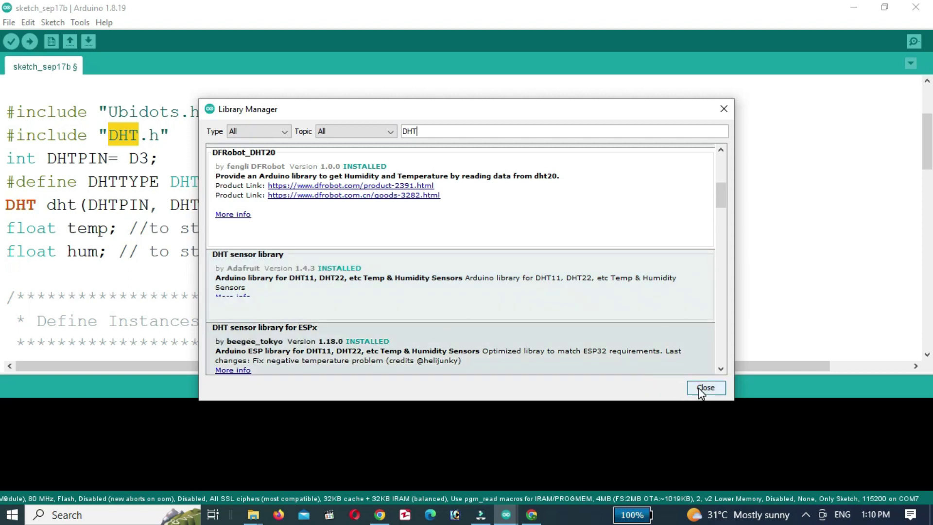
pyautogui.click(705, 387)
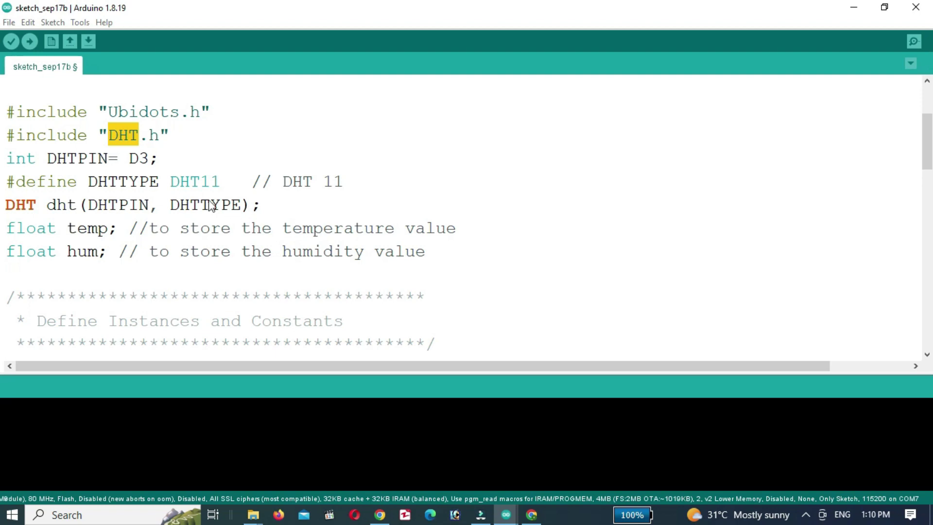
# - Review the full sketch and check the board is NodeMCU 1.0 (ESP-12E Module) on COM7
pyautogui.scroll(-3, 194, 170)
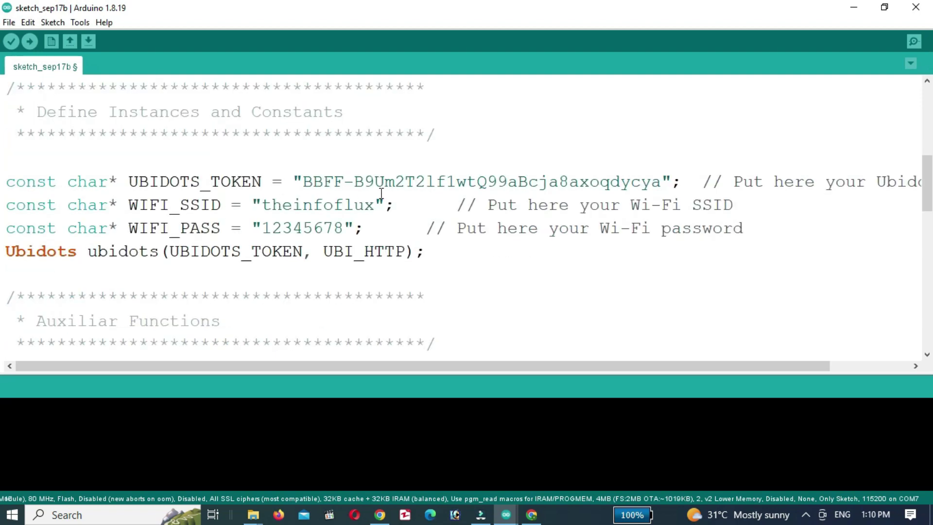
pyautogui.scroll(-4, 348, 270)
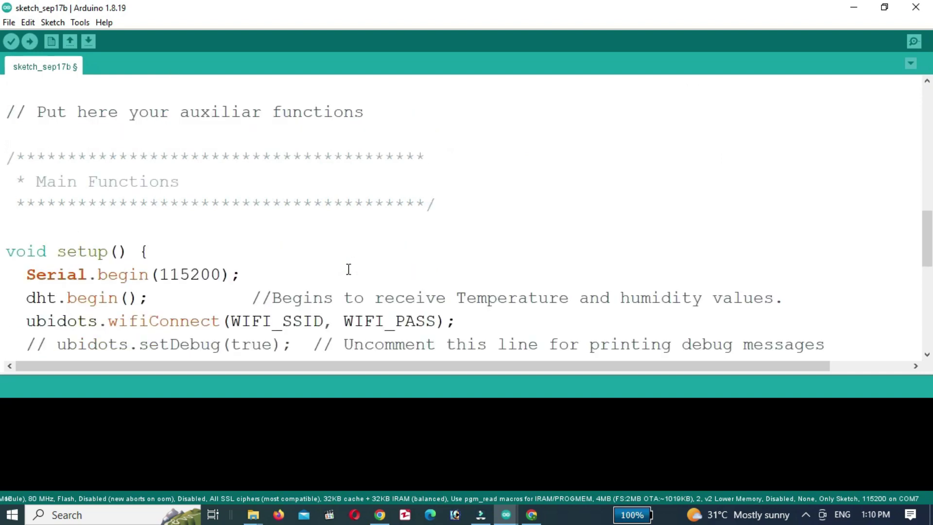
pyautogui.scroll(-2, 349, 269)
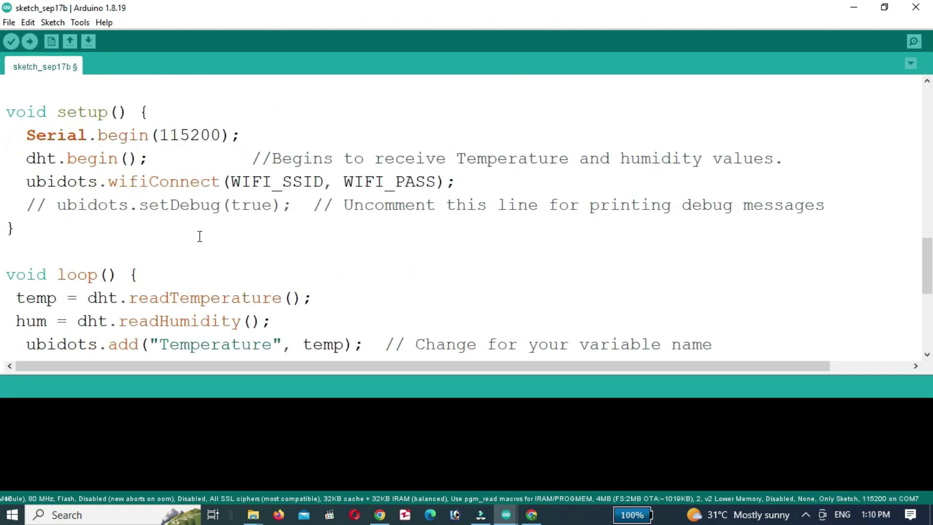
pyautogui.scroll(-2, 199, 237)
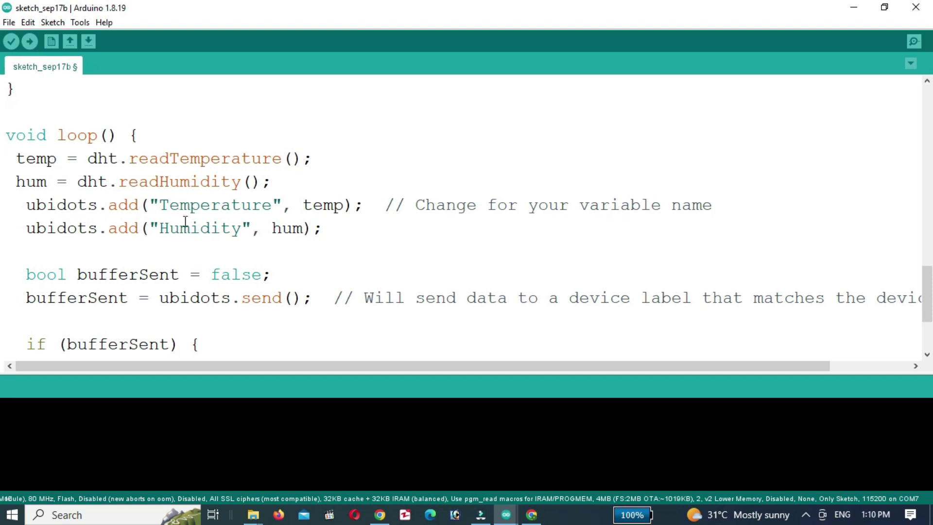
pyautogui.scroll(-2, 347, 285)
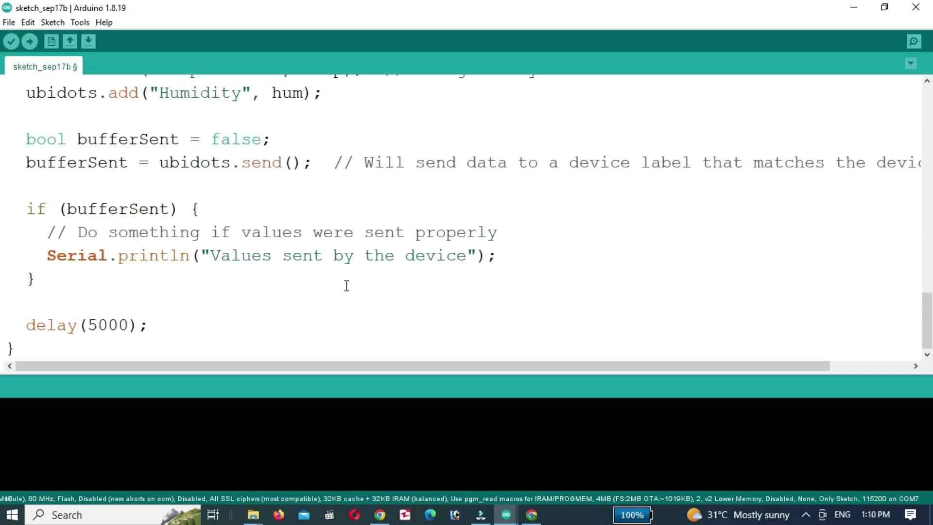
pyautogui.click(77, 23)
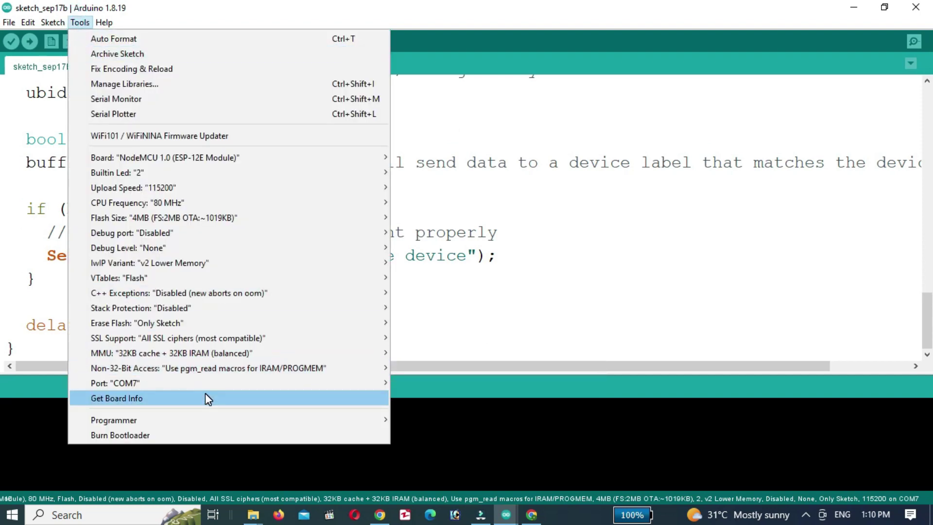
# - Save the sketch folder, upload it to the NodeMCU, and switch to the Ubidots page in Chrome
pyautogui.click(8, 101)
pyautogui.click(30, 41)
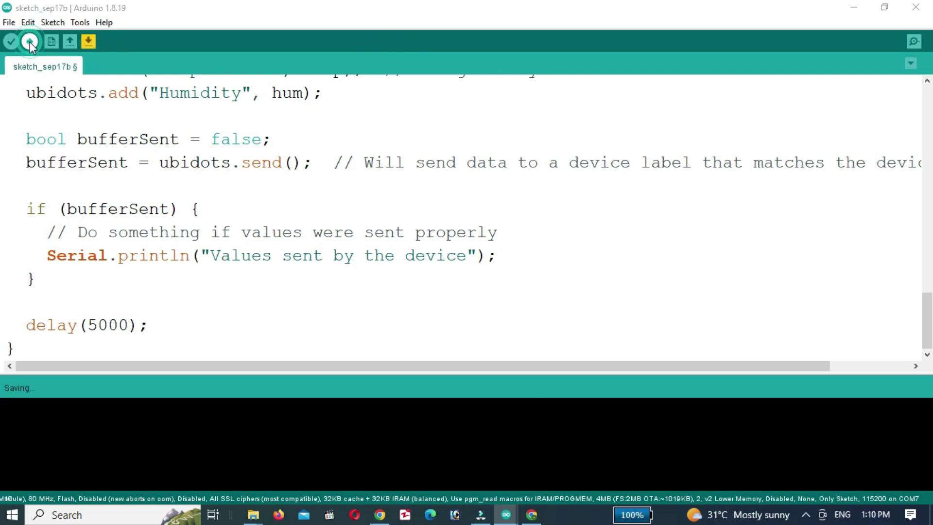
pyautogui.click(341, 267)
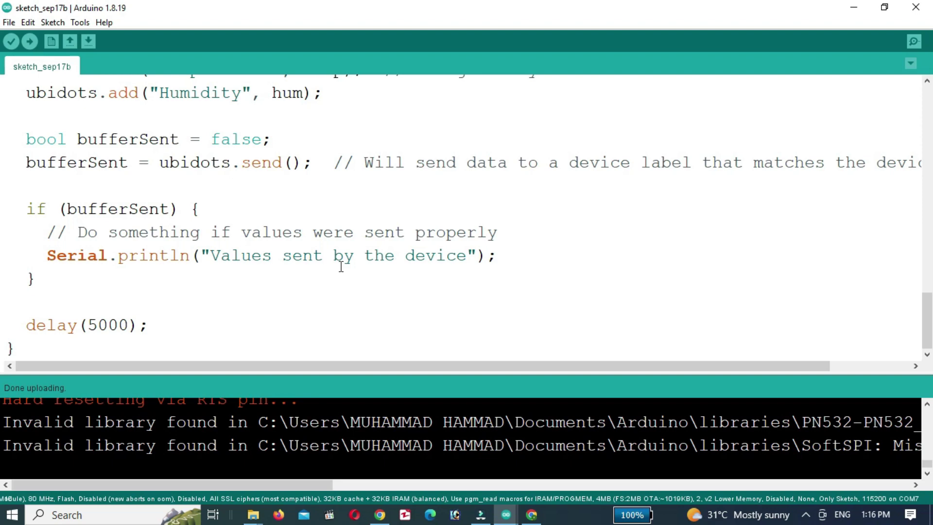
pyautogui.click(532, 516)
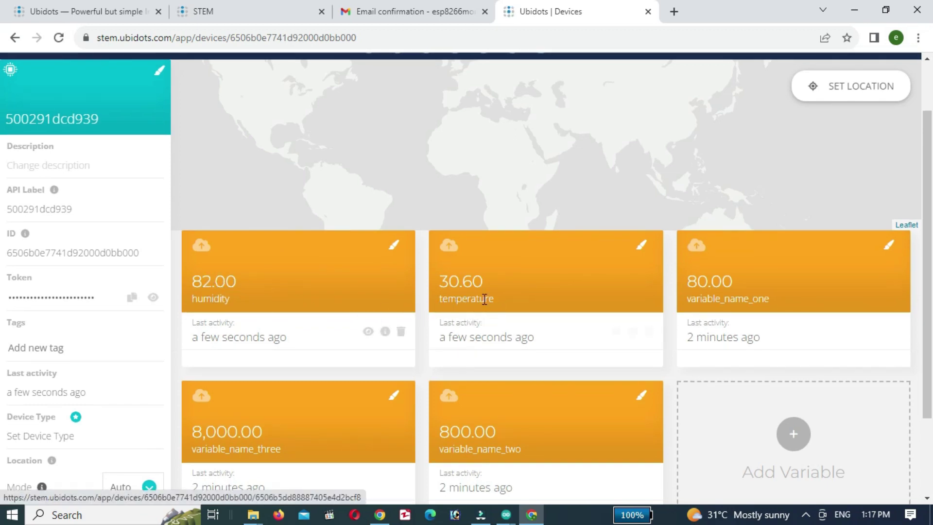
# - Navigate from the device's variables through the Data menu to Dashboards, opening the empty Demo Dashboard
pyautogui.scroll(-1, 440, 296)
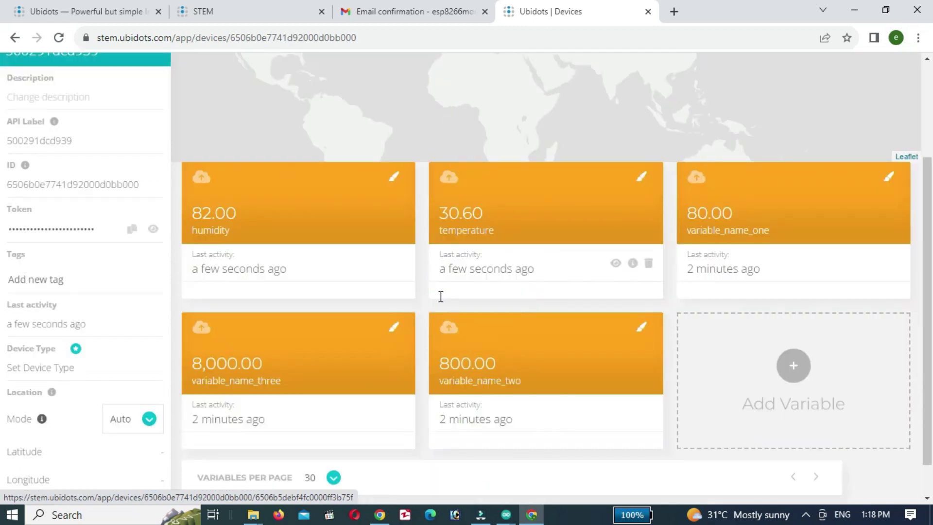
pyautogui.scroll(3, 439, 296)
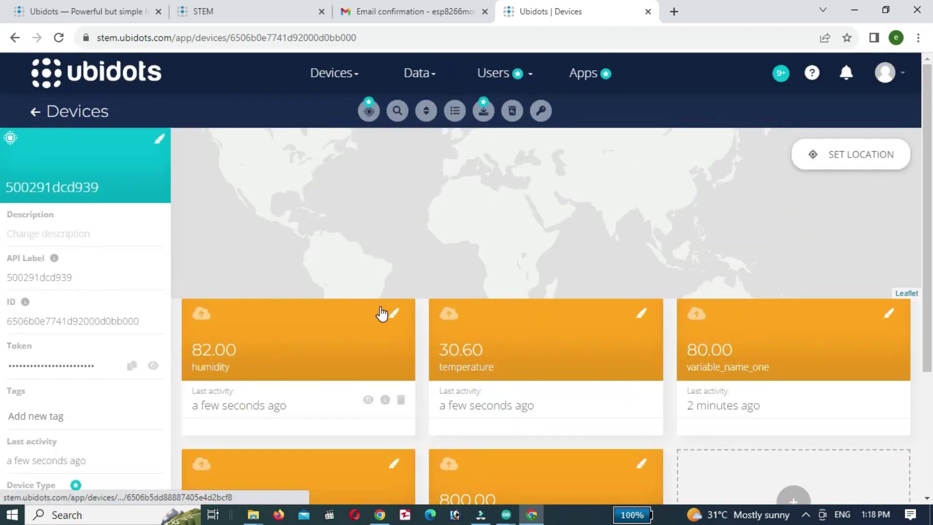
pyautogui.click(360, 81)
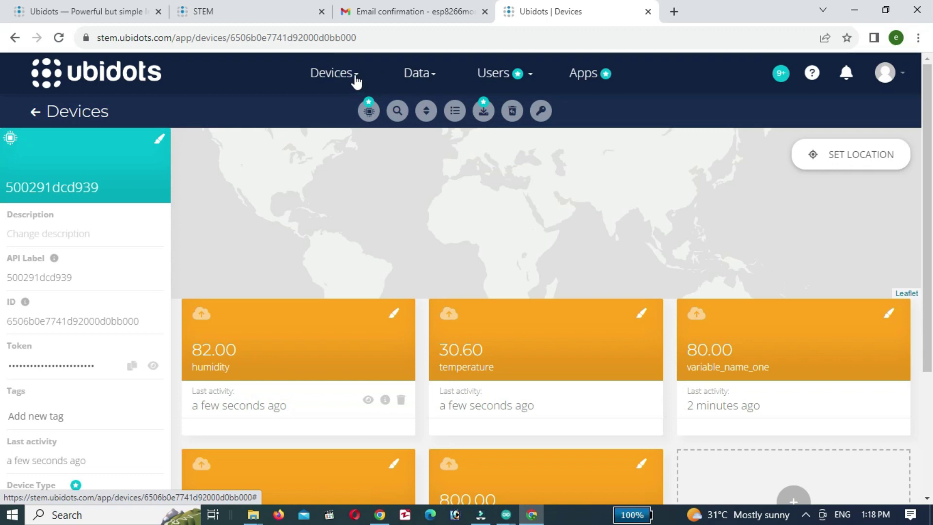
pyautogui.click(357, 81)
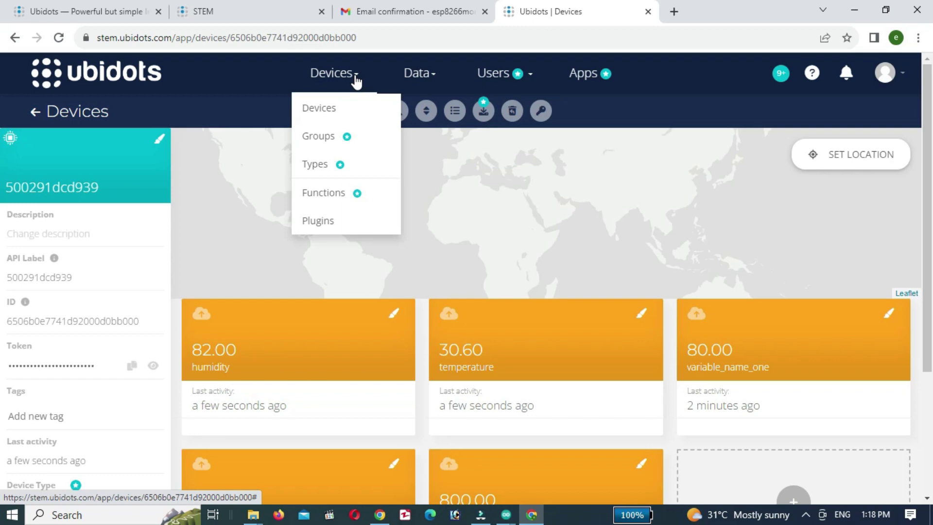
pyautogui.click(444, 79)
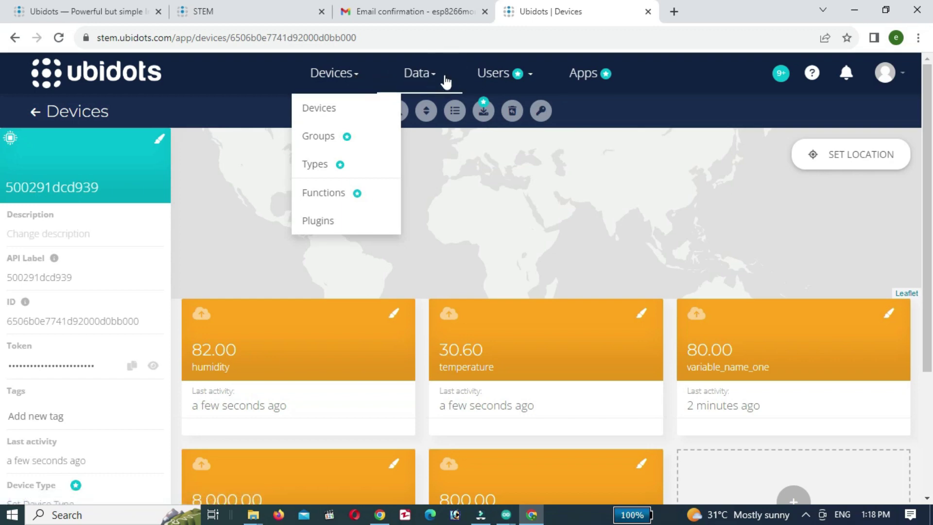
pyautogui.click(433, 78)
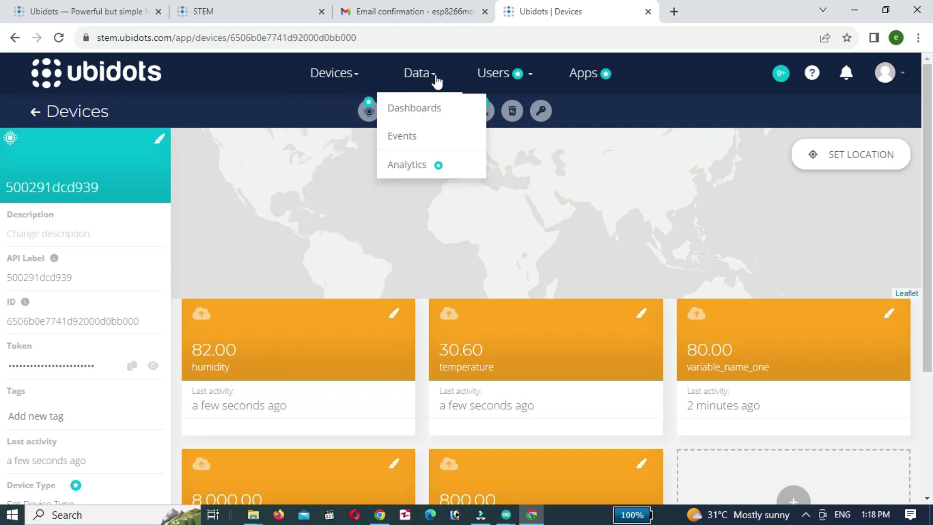
pyautogui.click(426, 109)
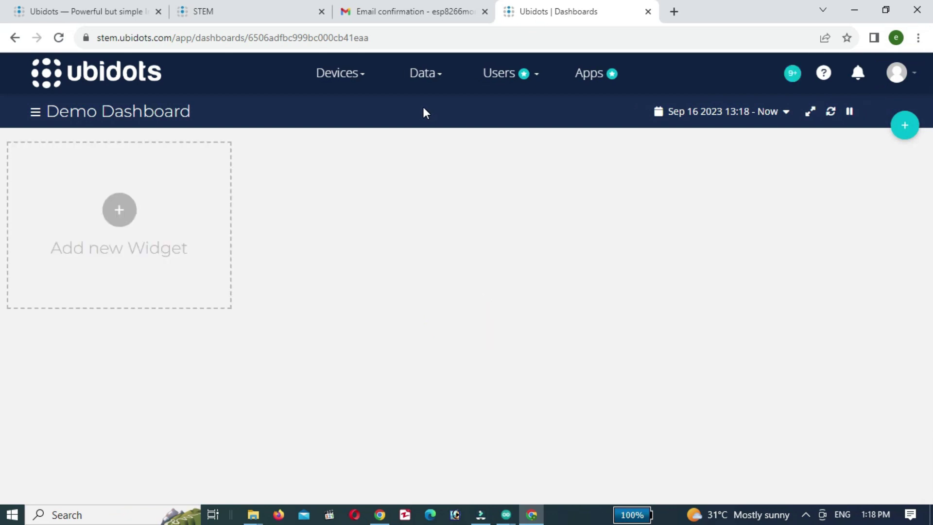
# - Add a new widget to the Demo Dashboard and pick Thermometer from the Metrics list
pyautogui.click(122, 213)
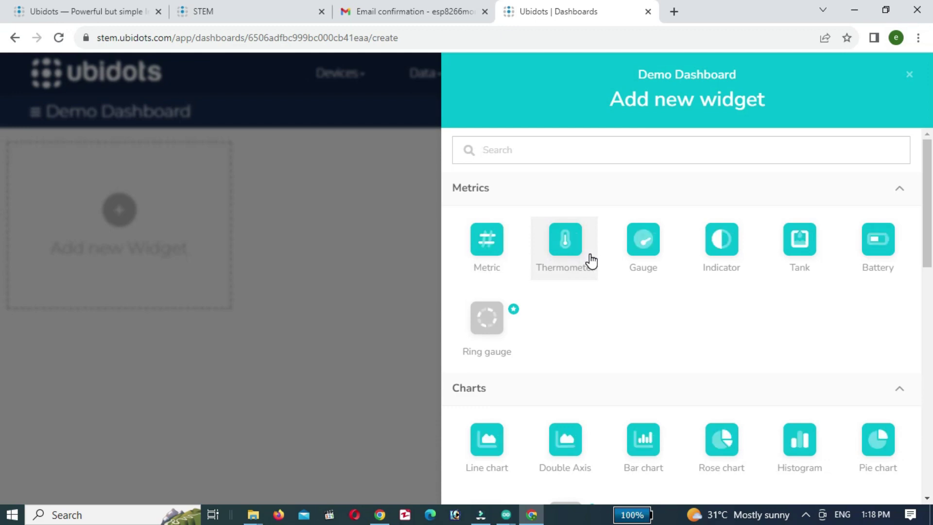
pyautogui.scroll(-1, 679, 301)
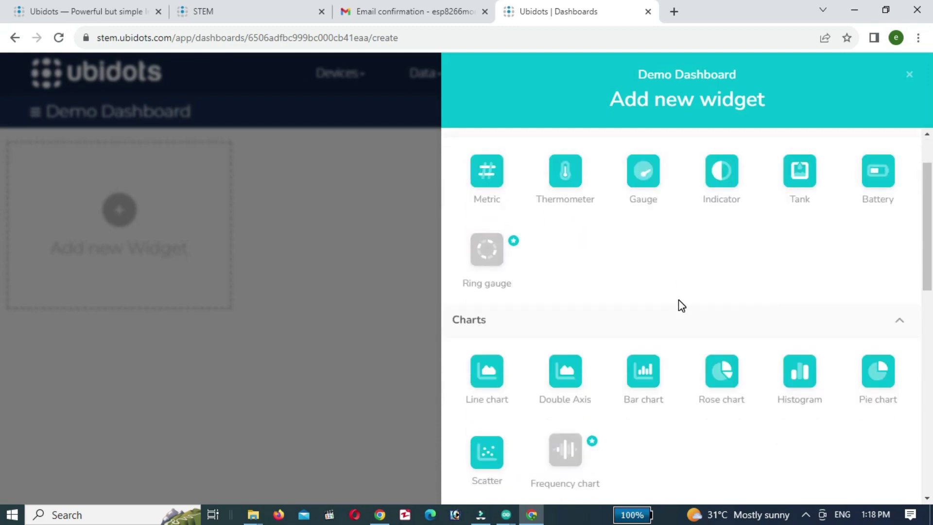
pyautogui.scroll(-1, 679, 300)
pyautogui.scroll(-2, 679, 301)
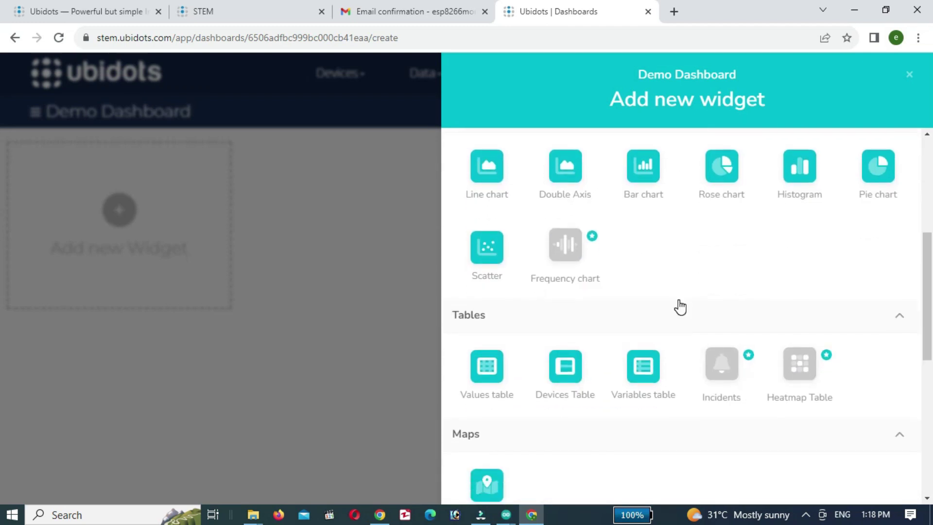
pyautogui.scroll(-5, 680, 306)
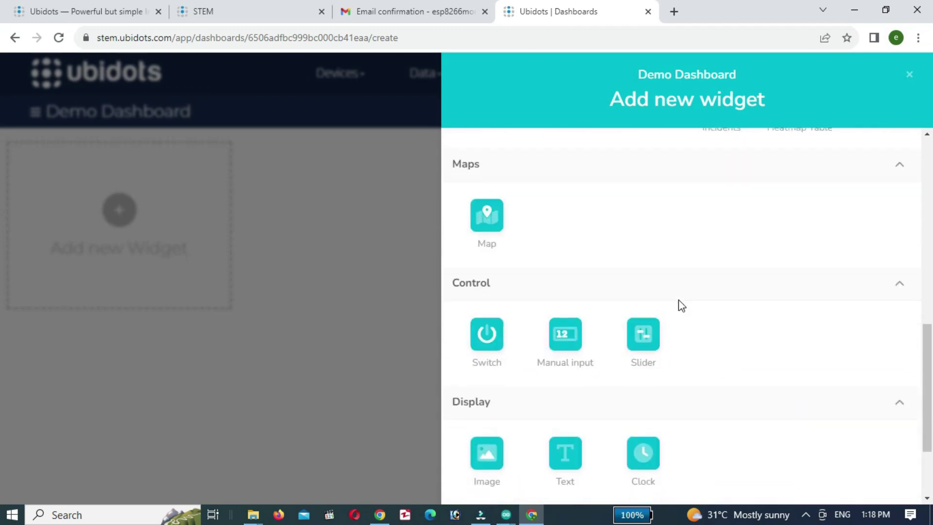
pyautogui.scroll(-1, 682, 305)
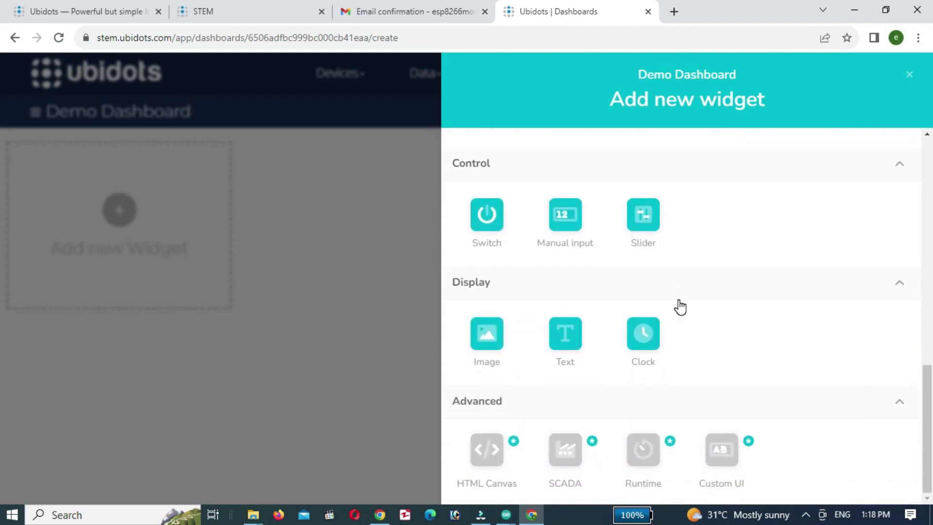
pyautogui.scroll(9, 680, 306)
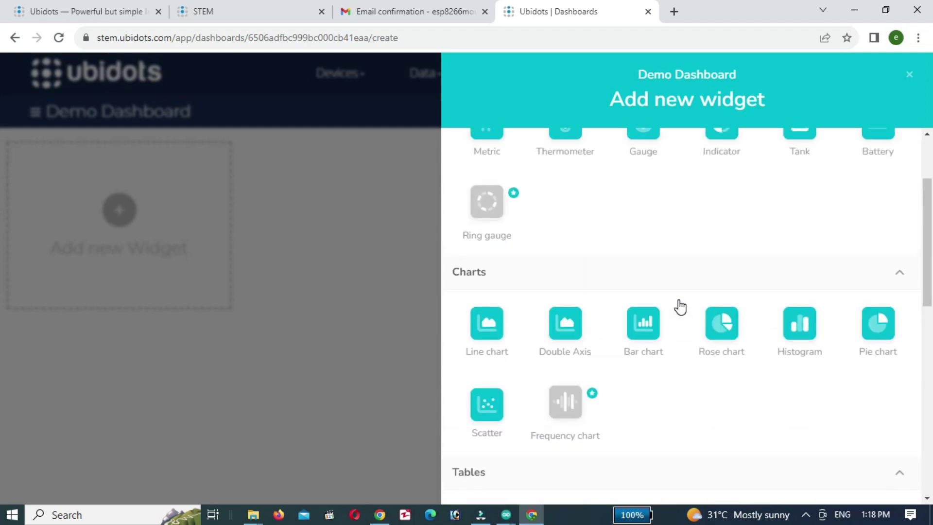
pyautogui.scroll(1, 682, 305)
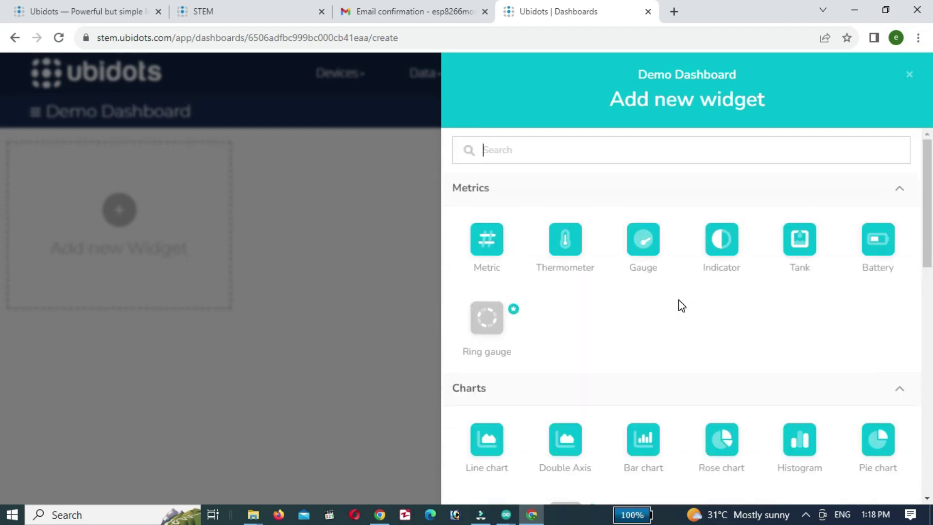
pyautogui.click(565, 243)
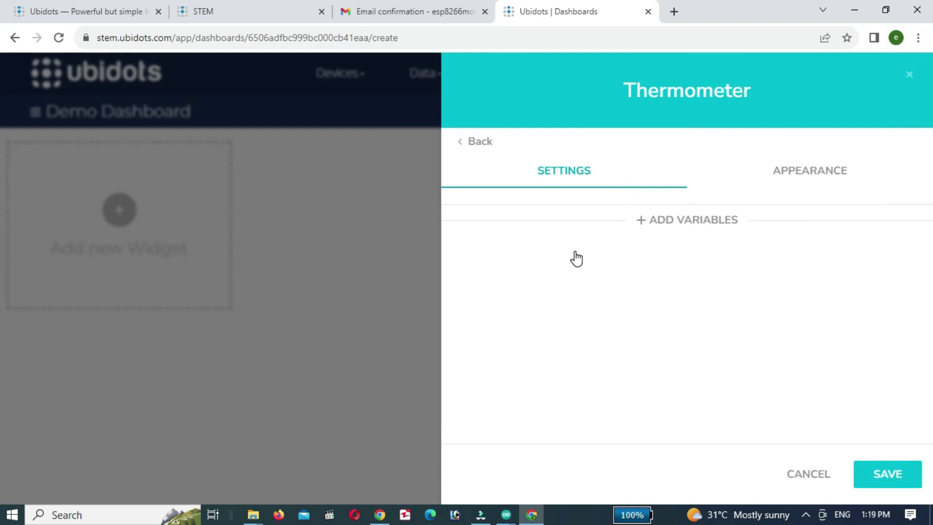
# - Bind the thermometer widget to the sensor device's temperature variable
pyautogui.click(652, 220)
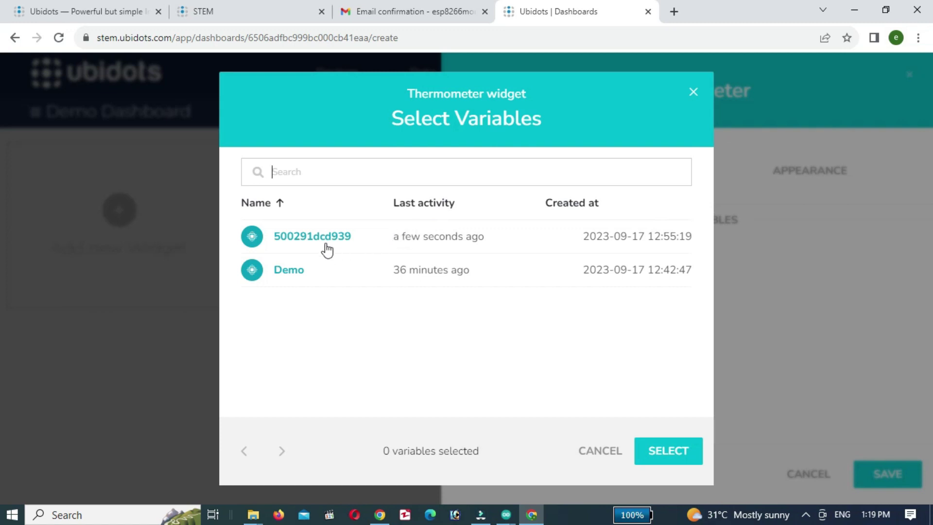
pyautogui.click(318, 238)
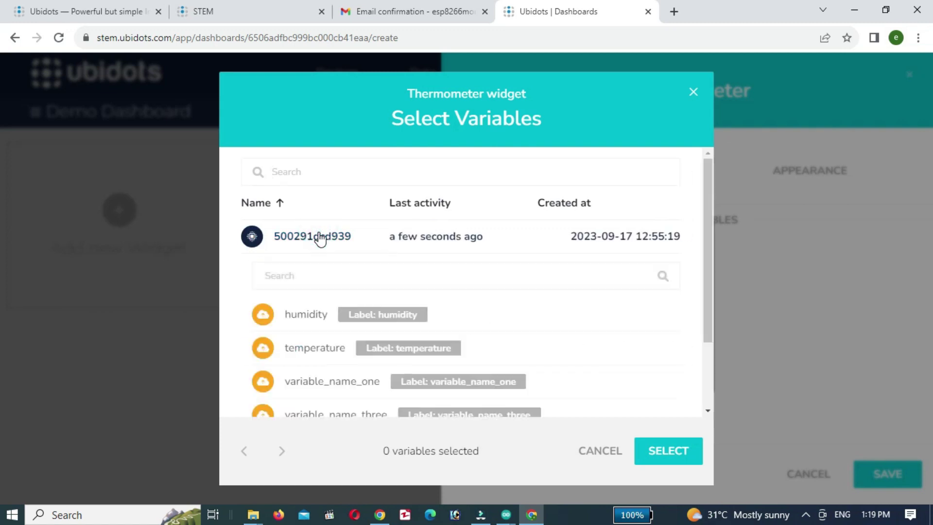
pyautogui.click(301, 352)
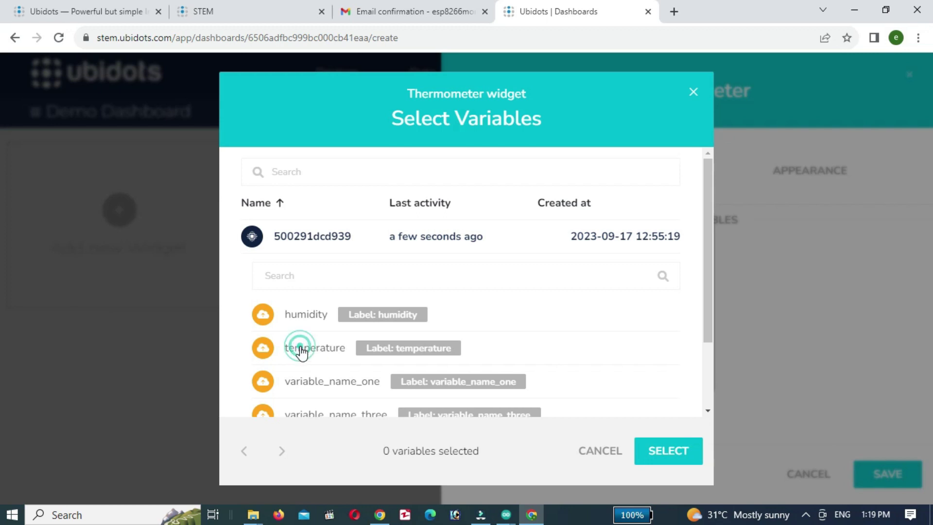
pyautogui.click(673, 458)
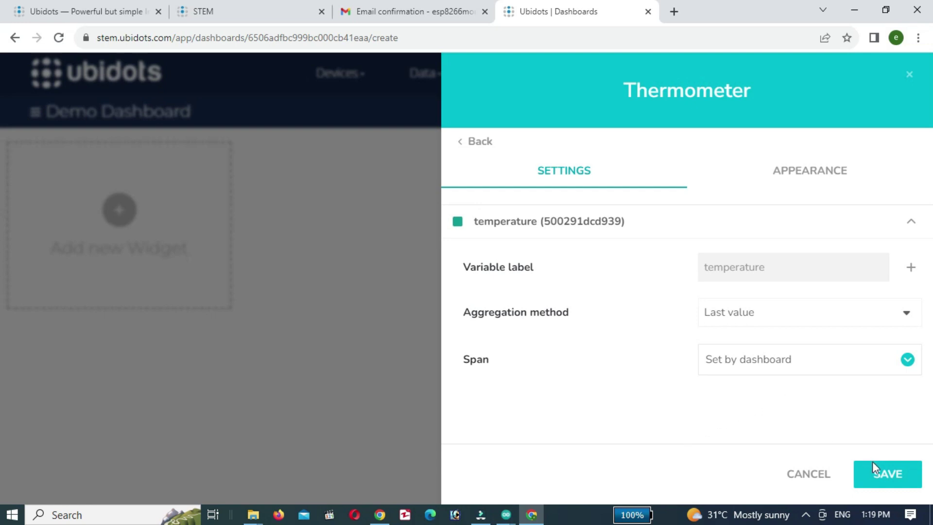
# - Review appearance, save the thermometer showing 30.60, and enlarge it on the dashboard
pyautogui.click(791, 175)
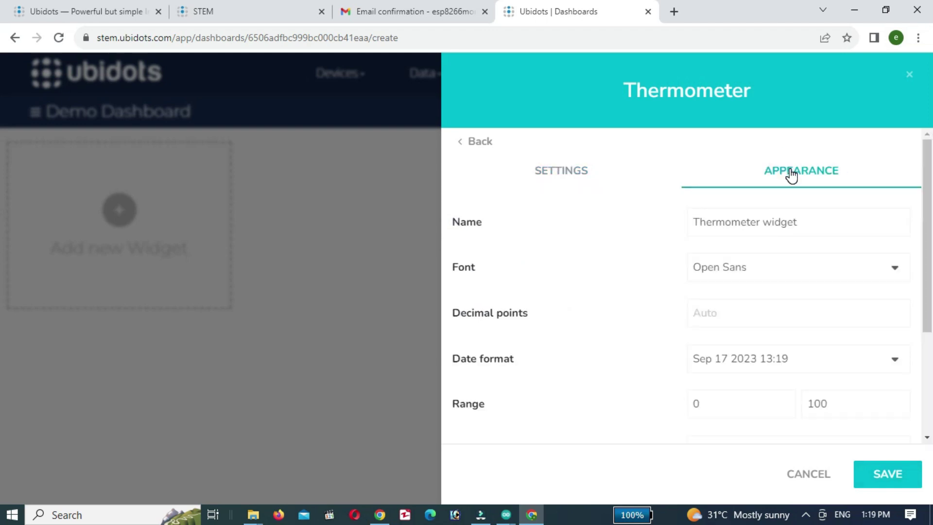
pyautogui.scroll(-3, 833, 292)
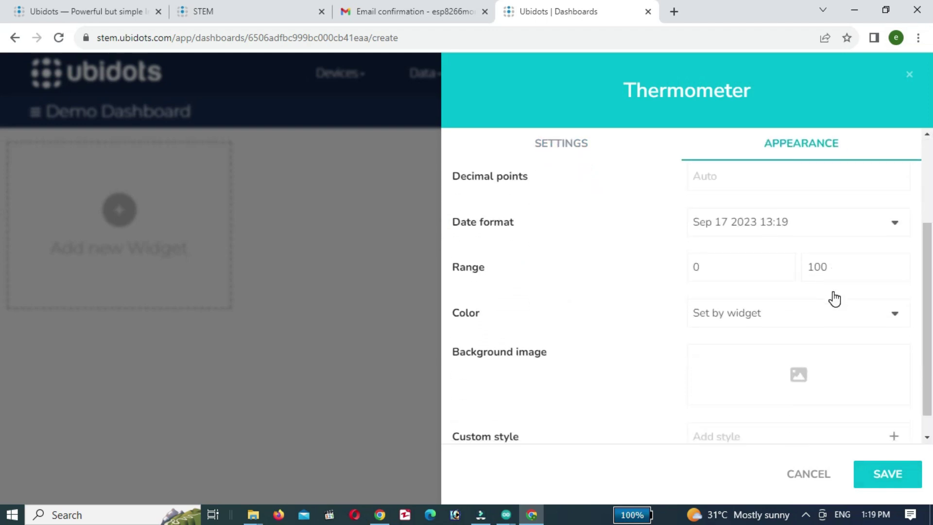
pyautogui.scroll(-1, 833, 297)
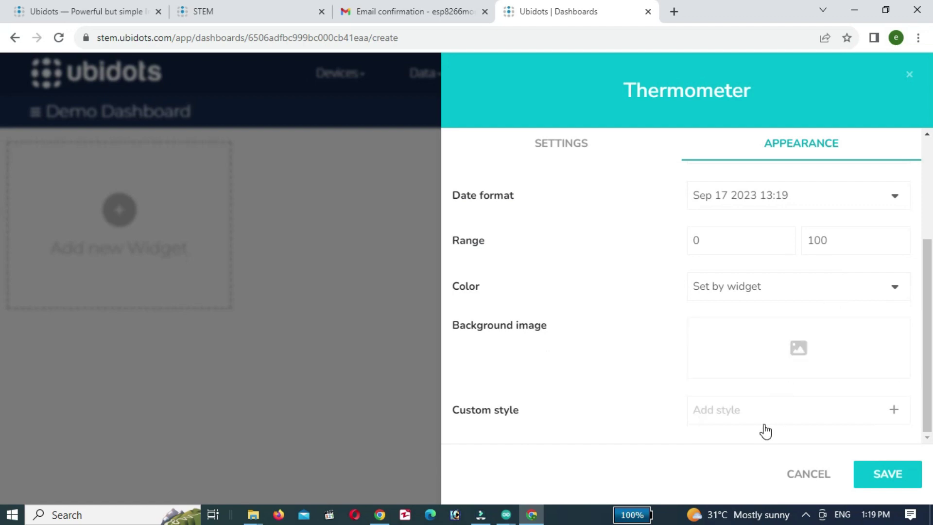
pyautogui.click(893, 476)
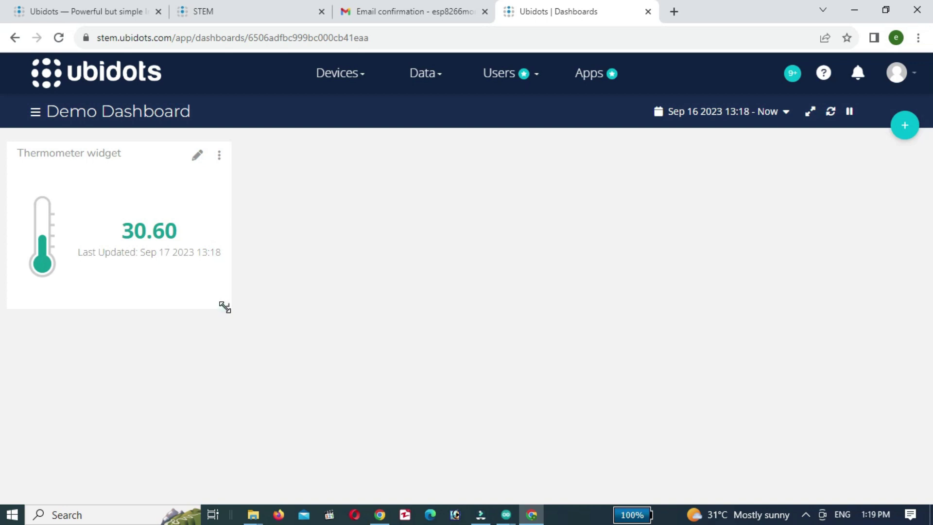
pyautogui.moveTo(225, 307); pyautogui.dragTo(416, 494)
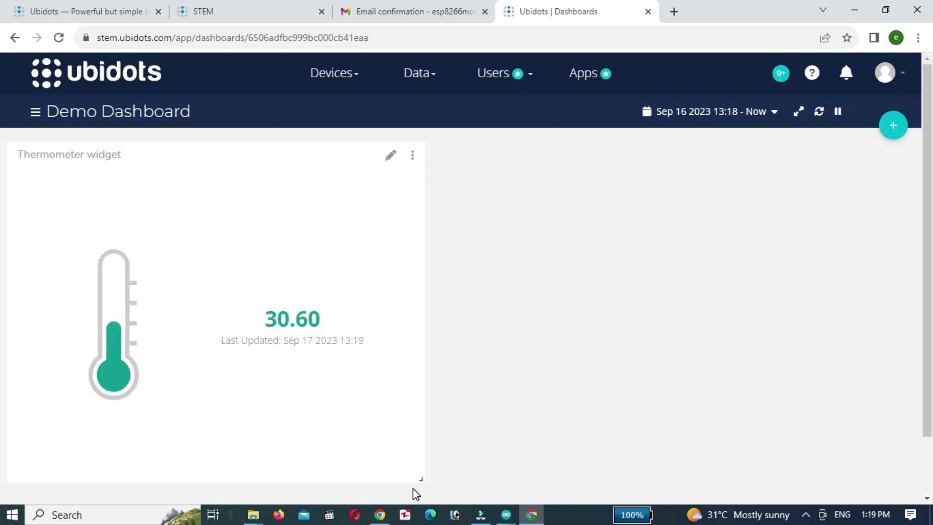
pyautogui.click(646, 314)
# - Add a Gauge widget bound to the device's humidity variable and save it to the dashboard
pyautogui.click(893, 126)
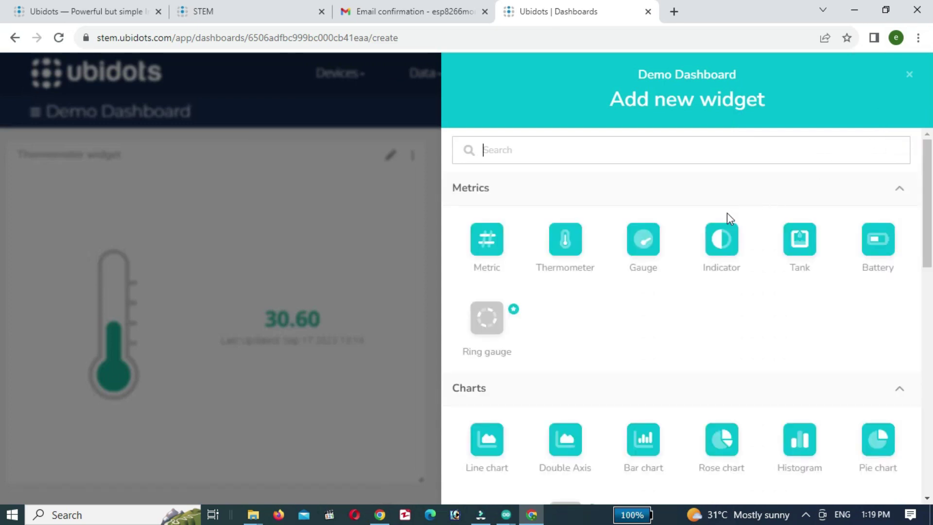
pyautogui.click(658, 247)
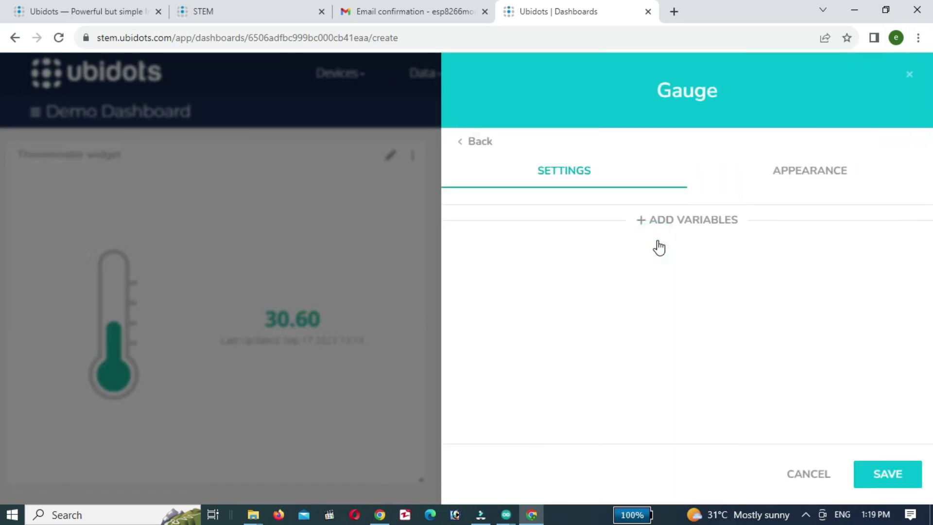
pyautogui.click(647, 223)
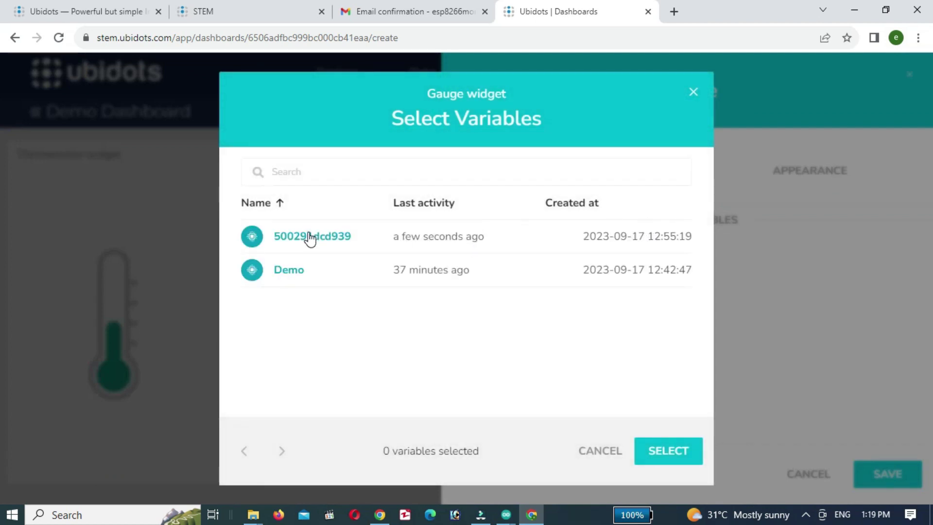
pyautogui.click(310, 237)
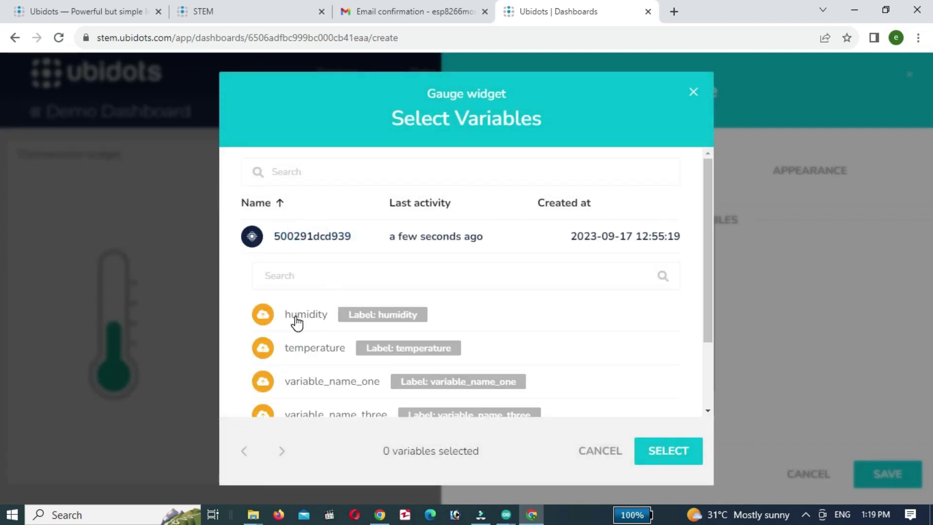
pyautogui.click(295, 320)
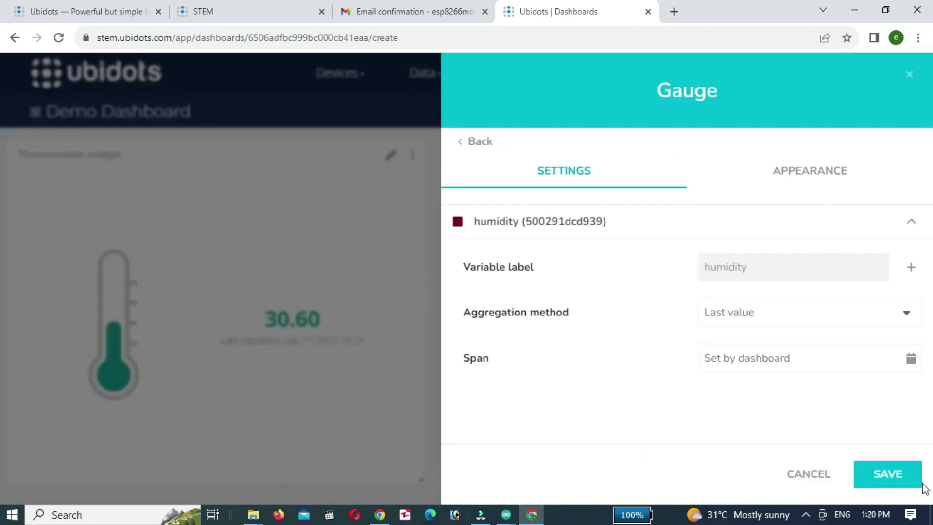
pyautogui.click(891, 479)
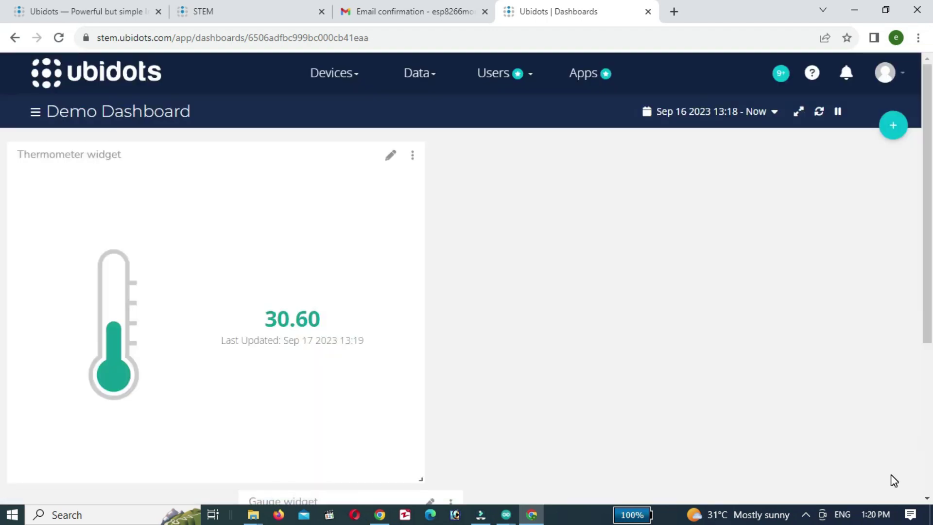
# - Move the 82.00 humidity gauge beside the thermometer and enlarge it to fill the right side
pyautogui.scroll(-4, 822, 380)
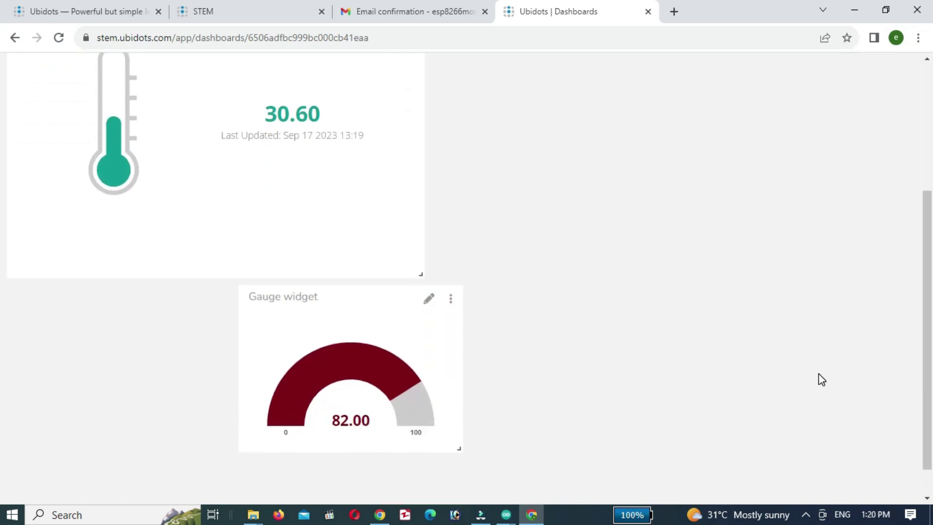
pyautogui.moveTo(410, 367)
pyautogui.moveTo(350, 327); pyautogui.dragTo(675, 344)
pyautogui.click(675, 344)
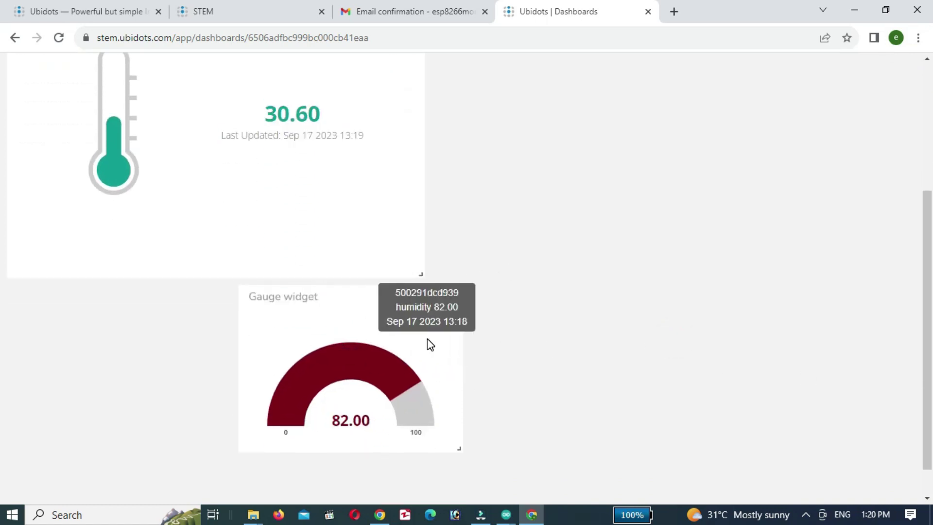
pyautogui.moveTo(404, 327); pyautogui.dragTo(560, 489)
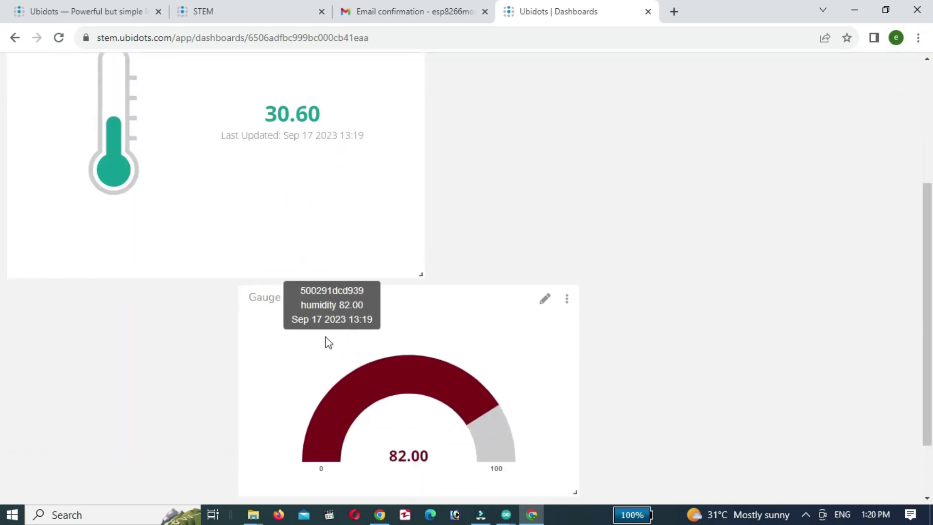
pyautogui.moveTo(436, 296); pyautogui.dragTo(646, 166)
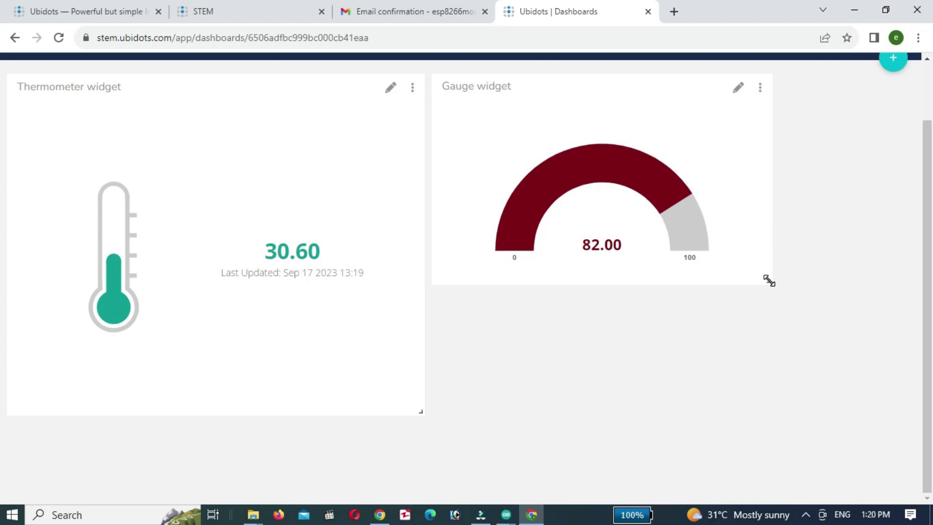
pyautogui.moveTo(770, 281); pyautogui.dragTo(905, 414)
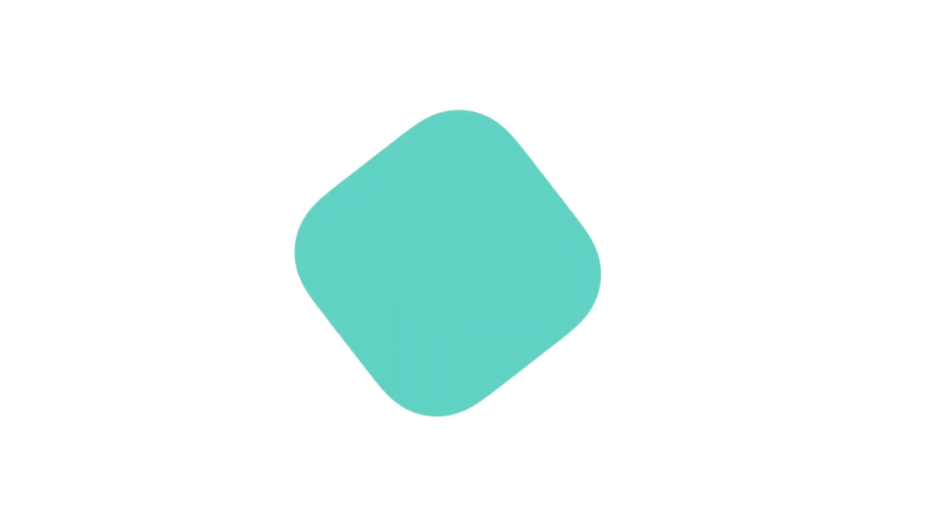